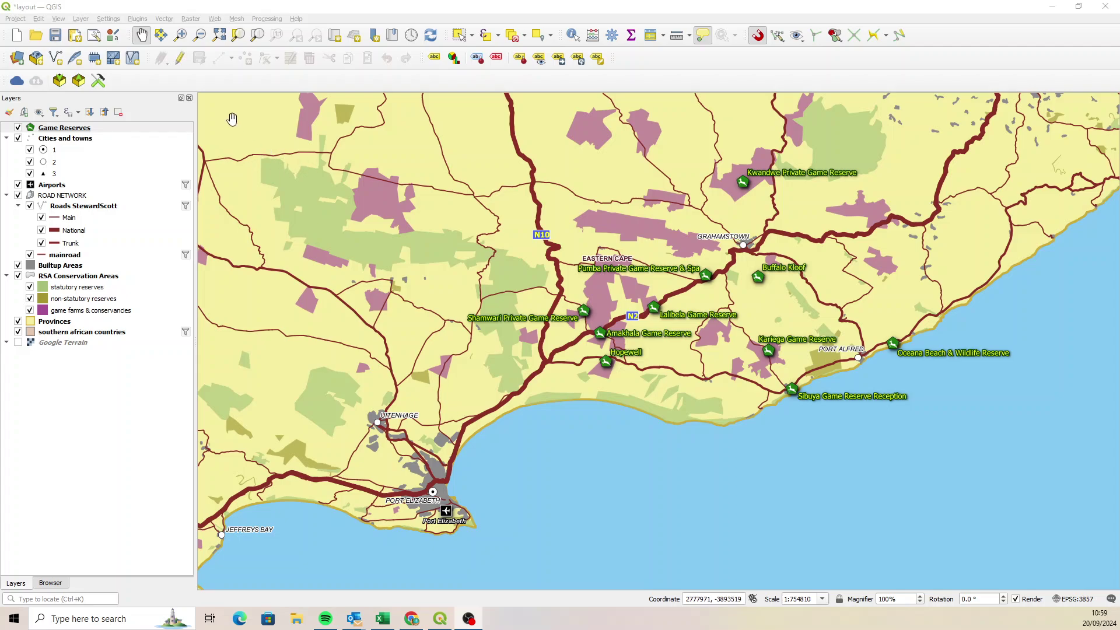
Step: Start a new empty print layout from the Layout Manager, titled 'A4 GIRD'
{"action": "left_click", "coordinate": [93, 36]}
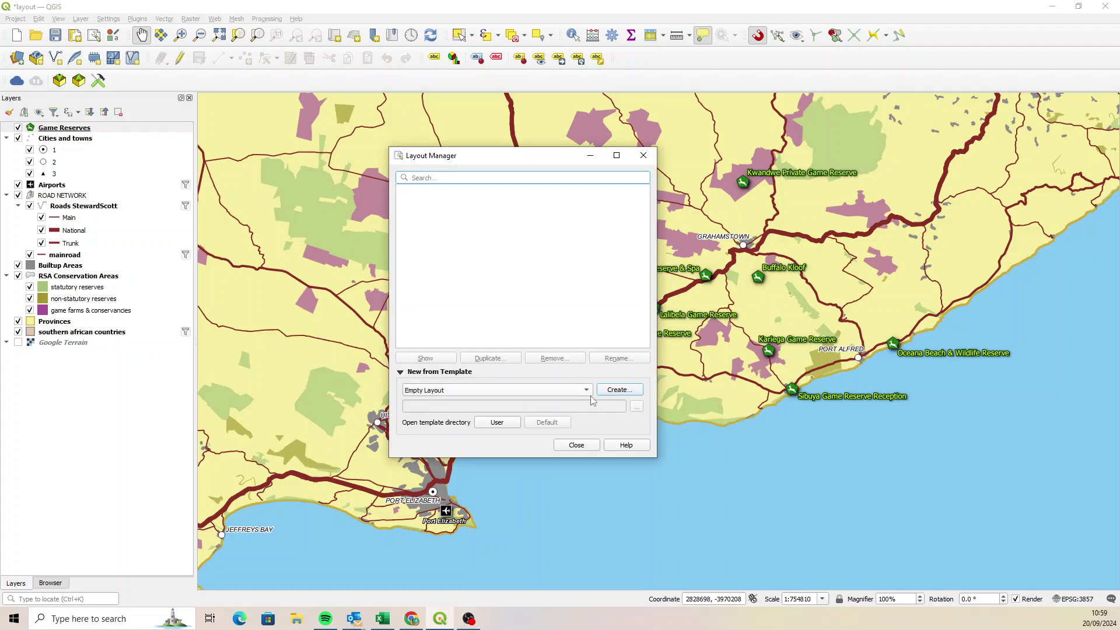
{"action": "left_click", "coordinate": [619, 389]}
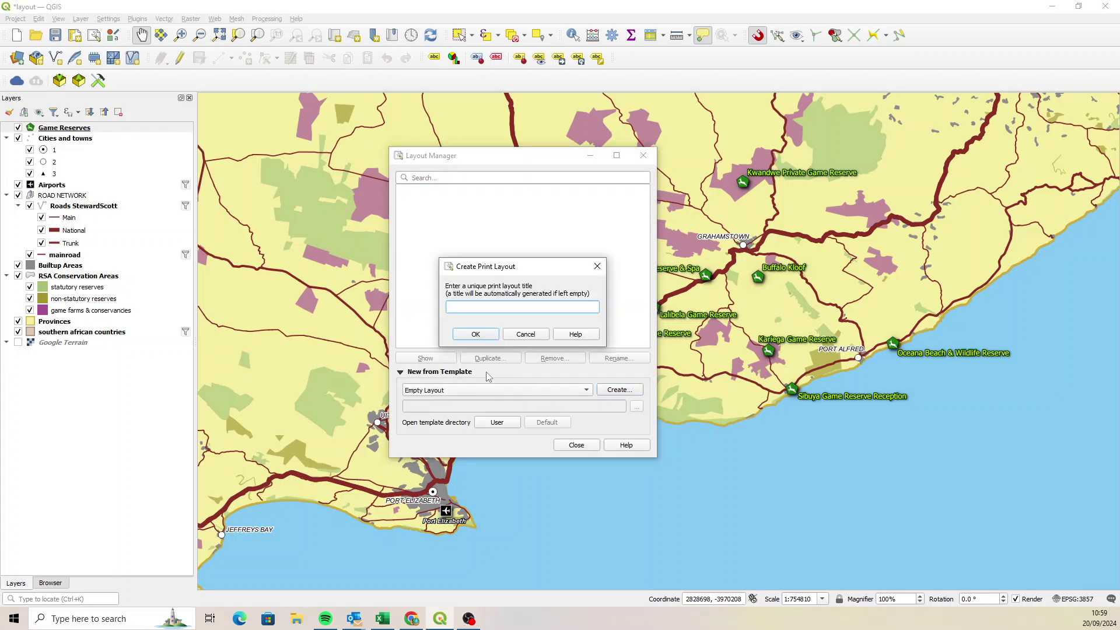
{"action": "type", "text": "A4 GIRD"}
Step: Confirm the layout and draw a map item across the whole page
{"action": "left_click", "coordinate": [486, 335]}
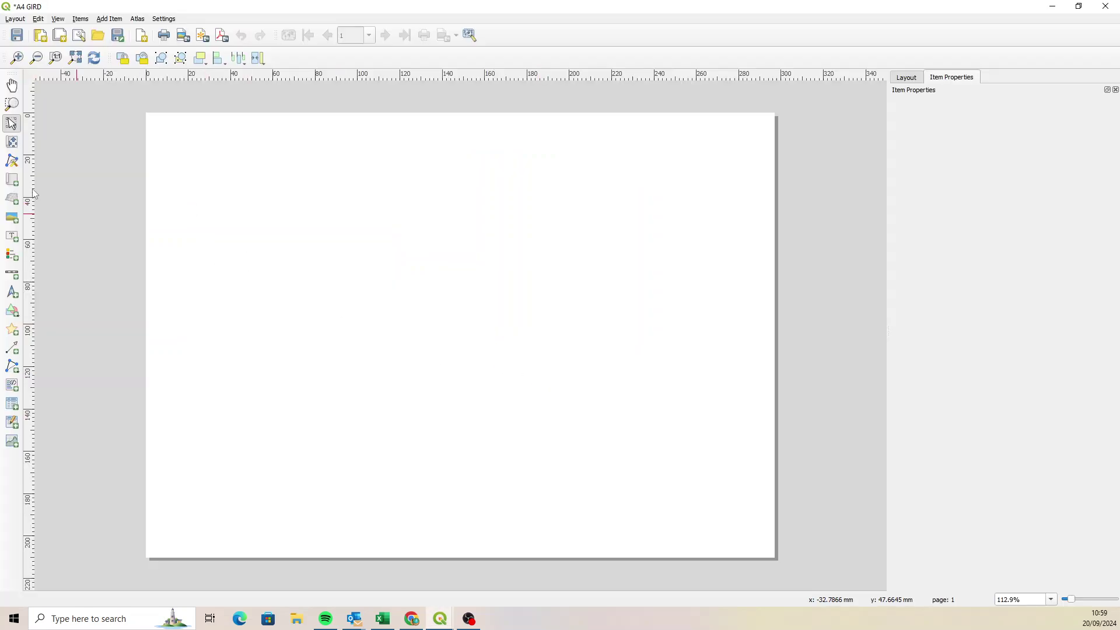
{"action": "left_click", "coordinate": [12, 179]}
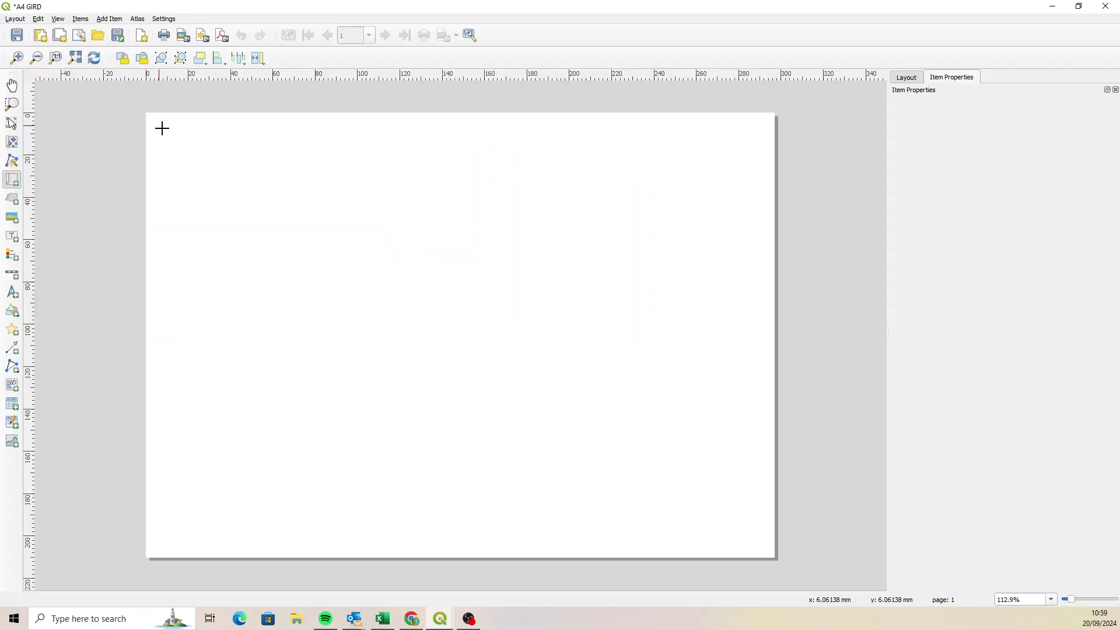
{"action": "mouse_move", "coordinate": [162, 130]}
{"action": "left_mouse_down"}
{"action": "mouse_move", "coordinate": [580, 482]}
{"action": "mouse_move", "coordinate": [768, 552]}
{"action": "mouse_move", "coordinate": [756, 544]}
{"action": "left_mouse_up"}
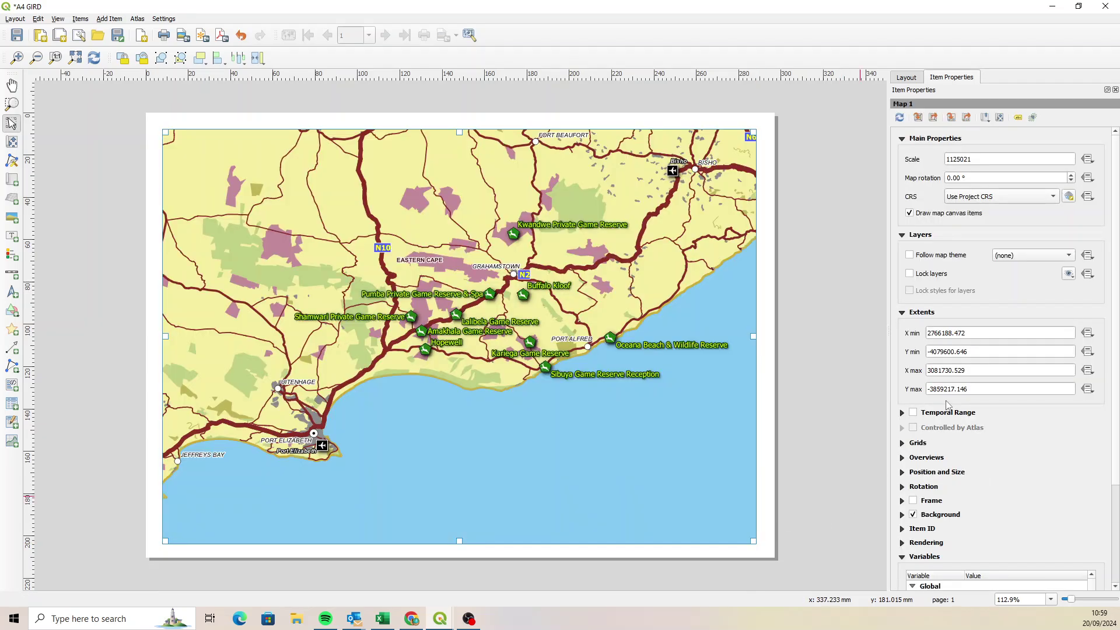
Step: Set the map item's scale to 1:800000
{"action": "left_click", "coordinate": [997, 159]}
{"action": "key", "text": "ctrl+a"}
{"action": "type", "text": "800000"}
{"action": "key", "text": "Return"}
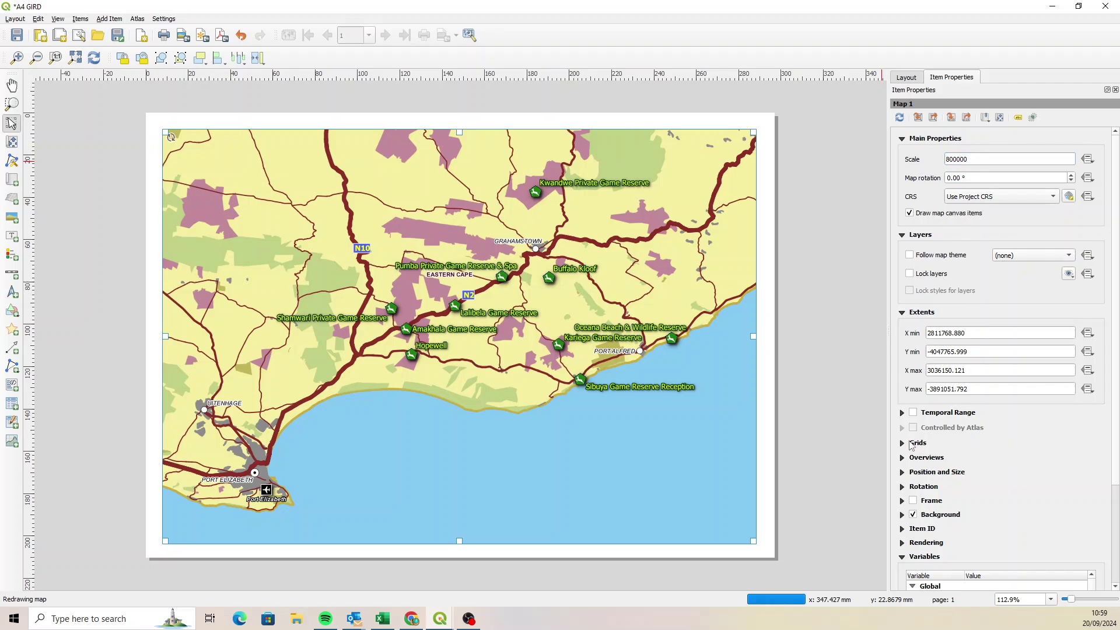
{"action": "left_click", "coordinate": [914, 443]}
Step: Add Grid 1 to the map and keep its grid type Solid
{"action": "left_click", "coordinate": [945, 464]}
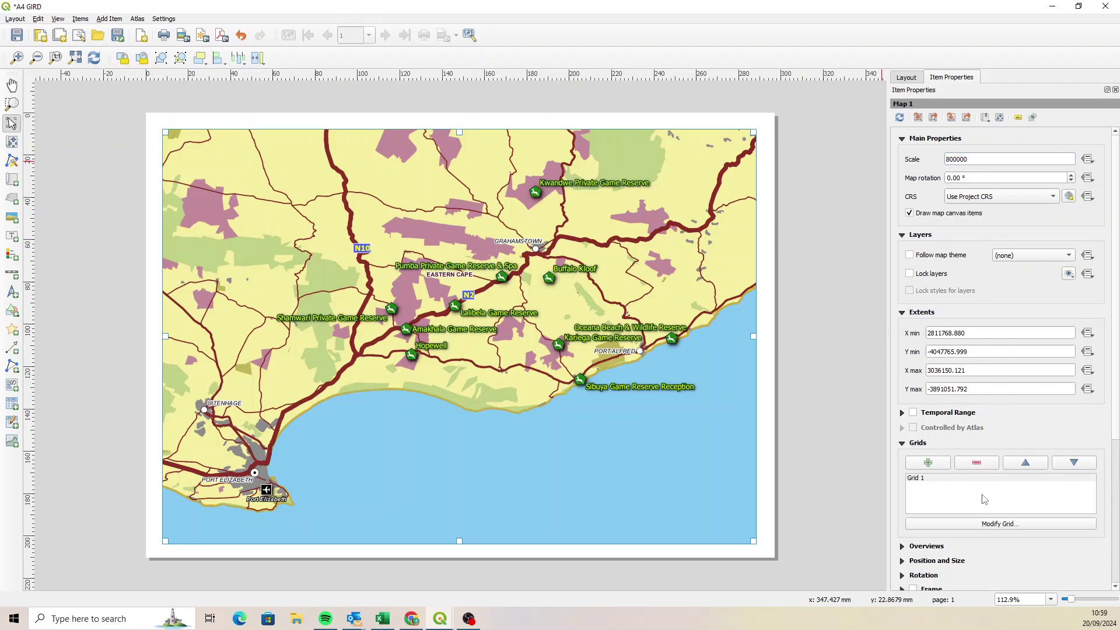
{"action": "left_click", "coordinate": [941, 479]}
{"action": "left_click", "coordinate": [1000, 526]}
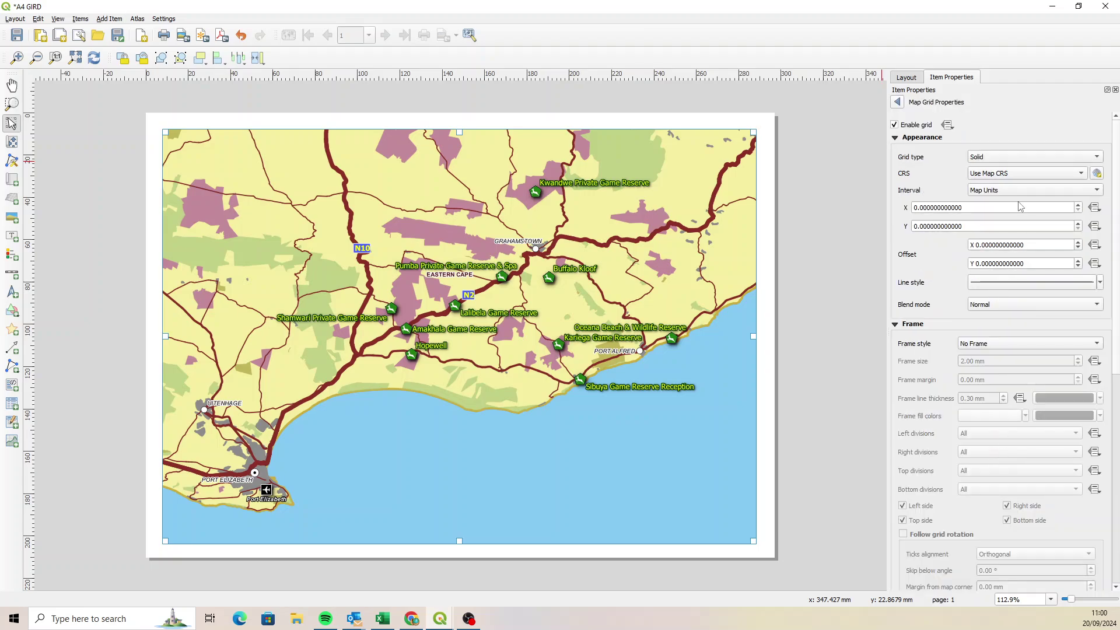
{"action": "left_click", "coordinate": [996, 157]}
{"action": "left_click", "coordinate": [996, 158]}
Step: Give the grid 0.5 X and Y intervals in EPSG:4326 - WGS 84
{"action": "left_click_drag", "start_coordinate": [974, 209], "coordinate": [870, 208]}
{"action": "type", "text": "0.5"}
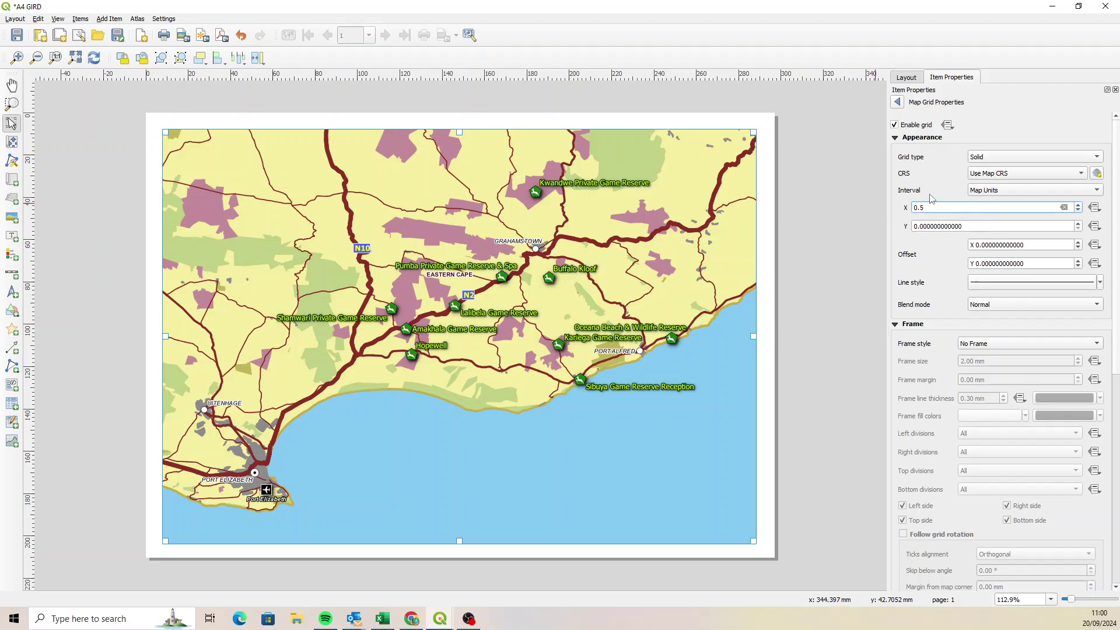
{"action": "left_click", "coordinate": [1035, 174]}
{"action": "left_click", "coordinate": [1013, 189]}
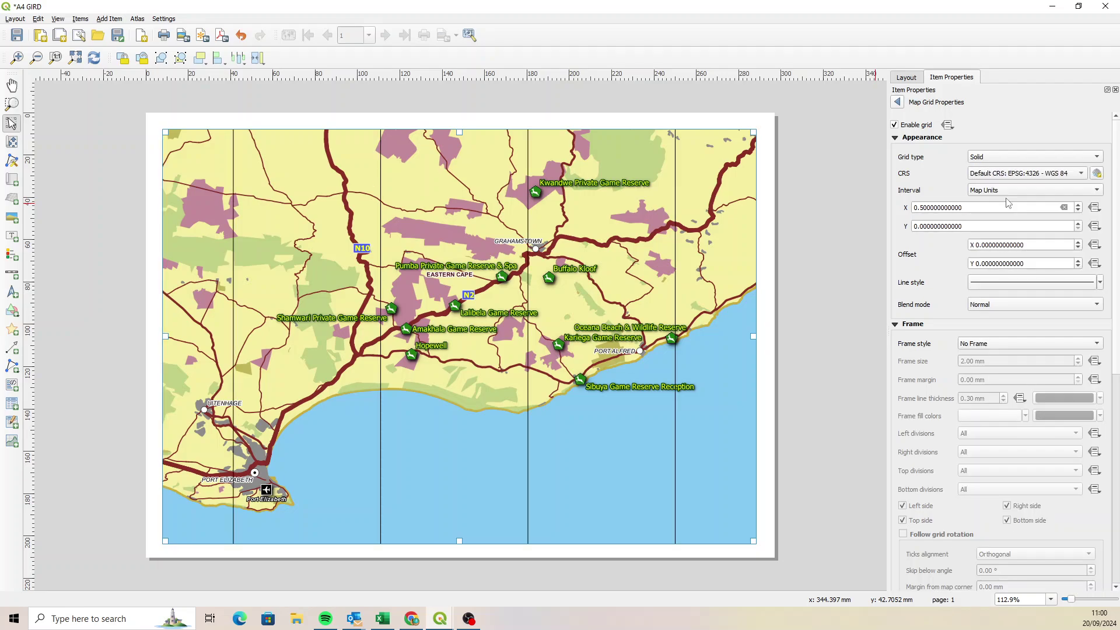
{"action": "left_click_drag", "start_coordinate": [974, 227], "coordinate": [845, 227]}
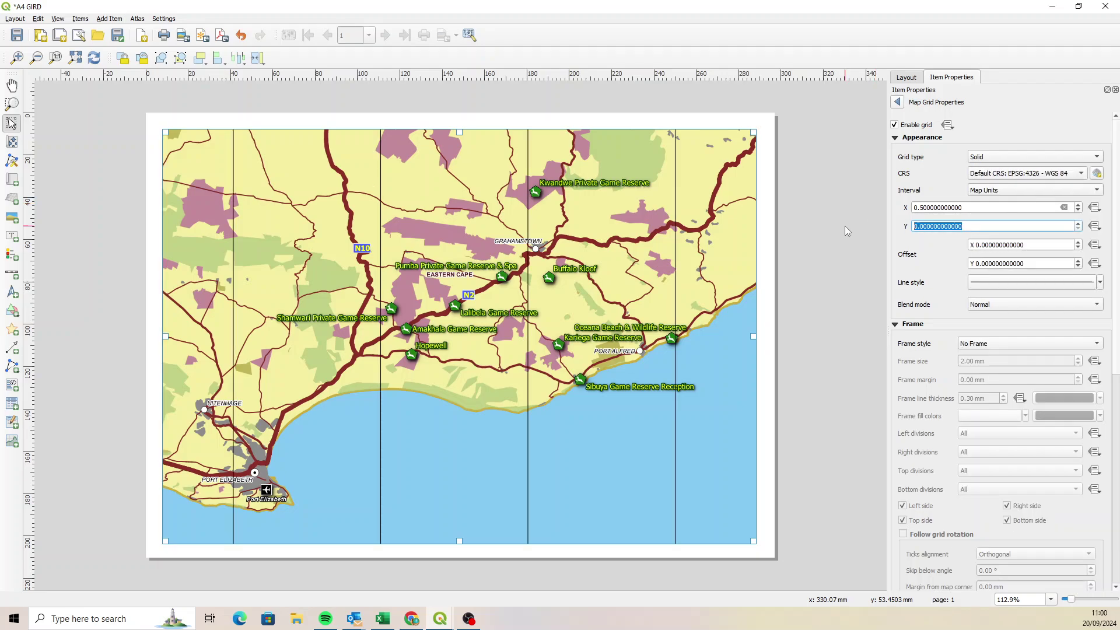
{"action": "type", "text": "0.5"}
{"action": "key", "text": "Return"}
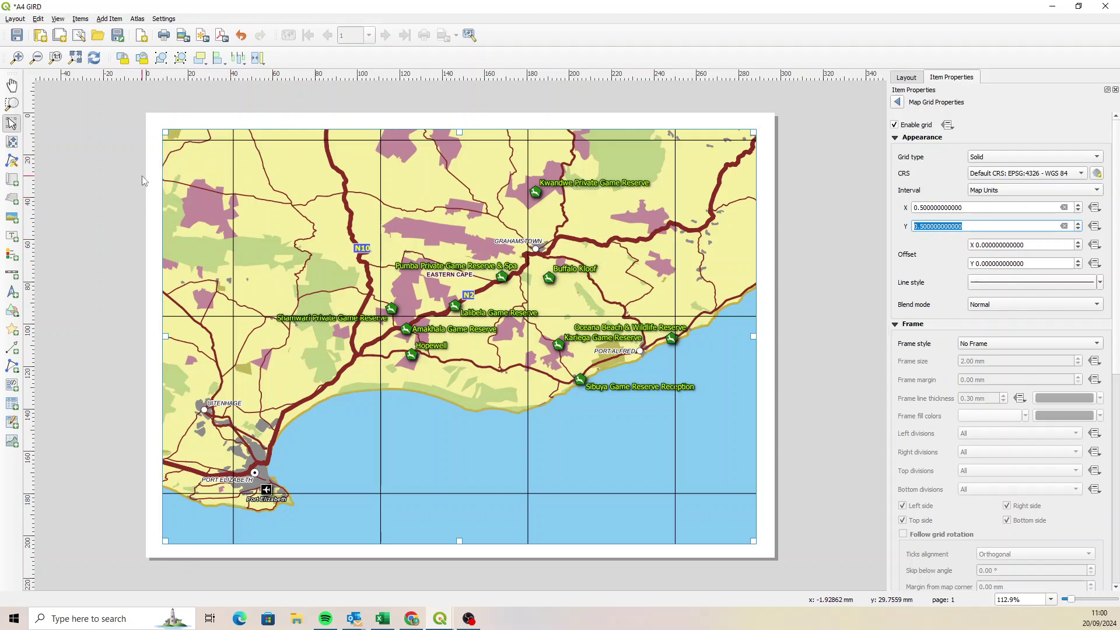
Step: With Move Item Content active, set the grid's X offset to 0.26
{"action": "left_click", "coordinate": [12, 142]}
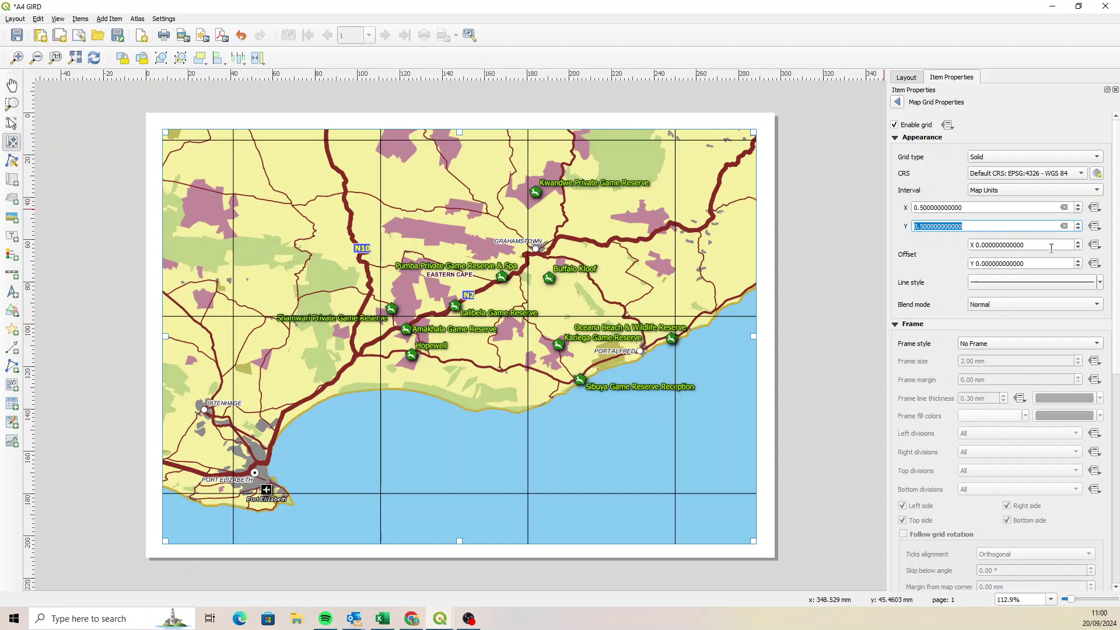
{"action": "left_click_drag", "start_coordinate": [1026, 246], "coordinate": [985, 247]}
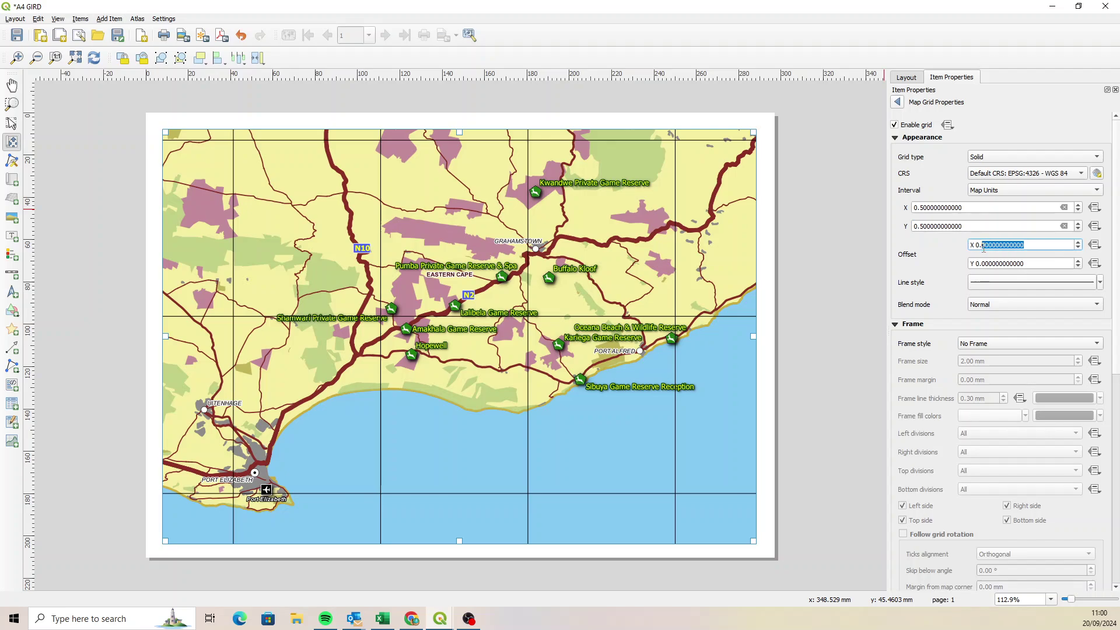
{"action": "type", "text": "35"}
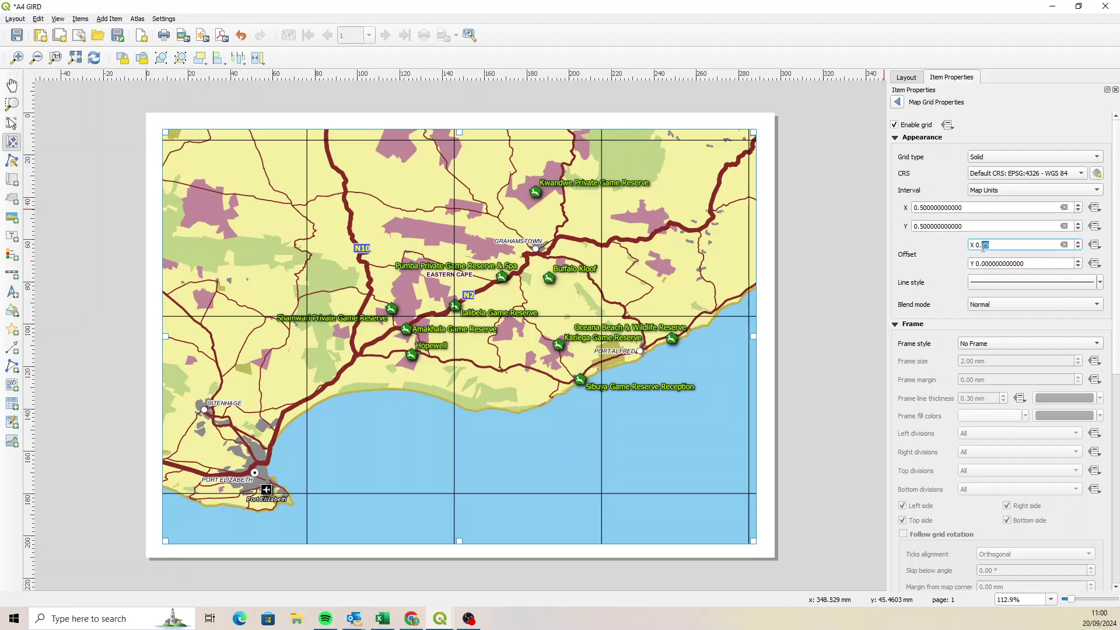
{"action": "key", "text": "BackSpace"}
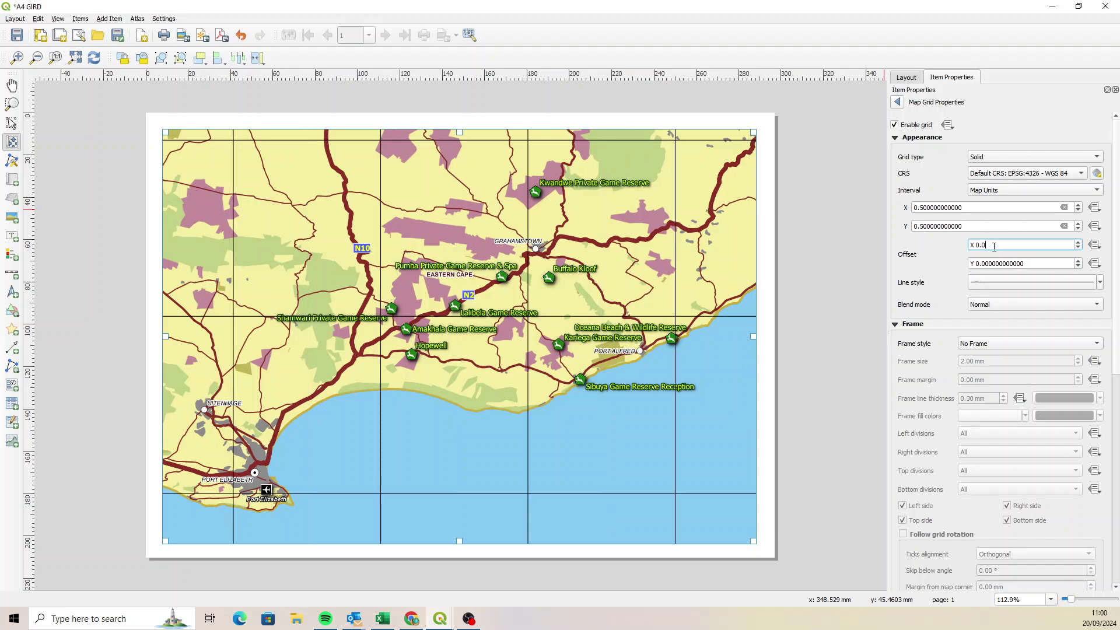
{"action": "type", "text": "1"}
{"action": "left_click_drag", "start_coordinate": [988, 246], "coordinate": [984, 248]}
{"action": "type", "text": "2"}
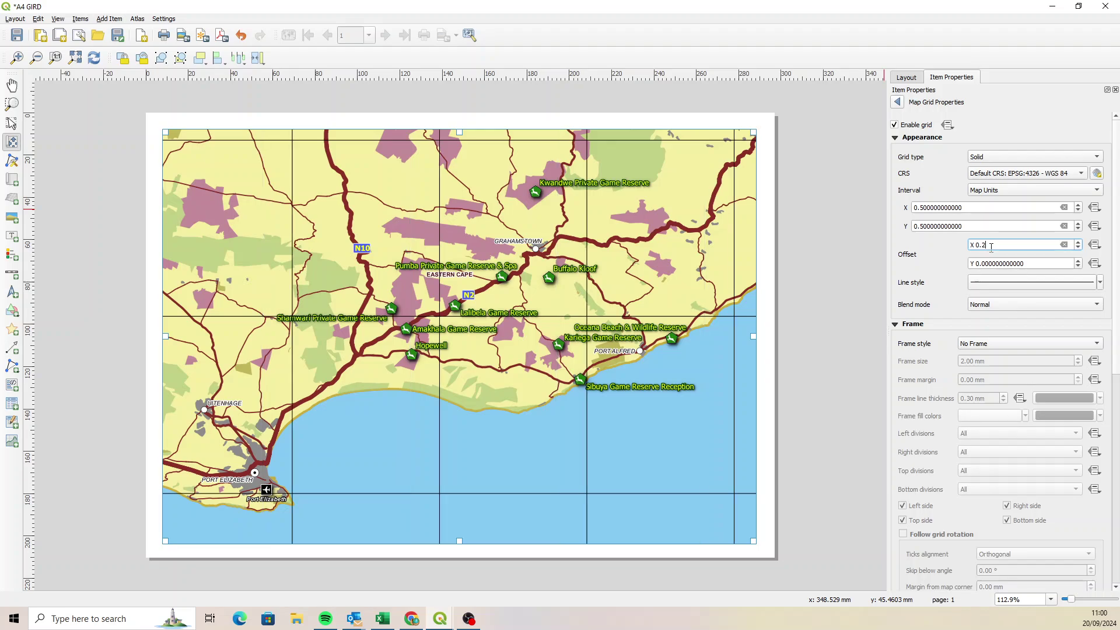
{"action": "type", "text": "5"}
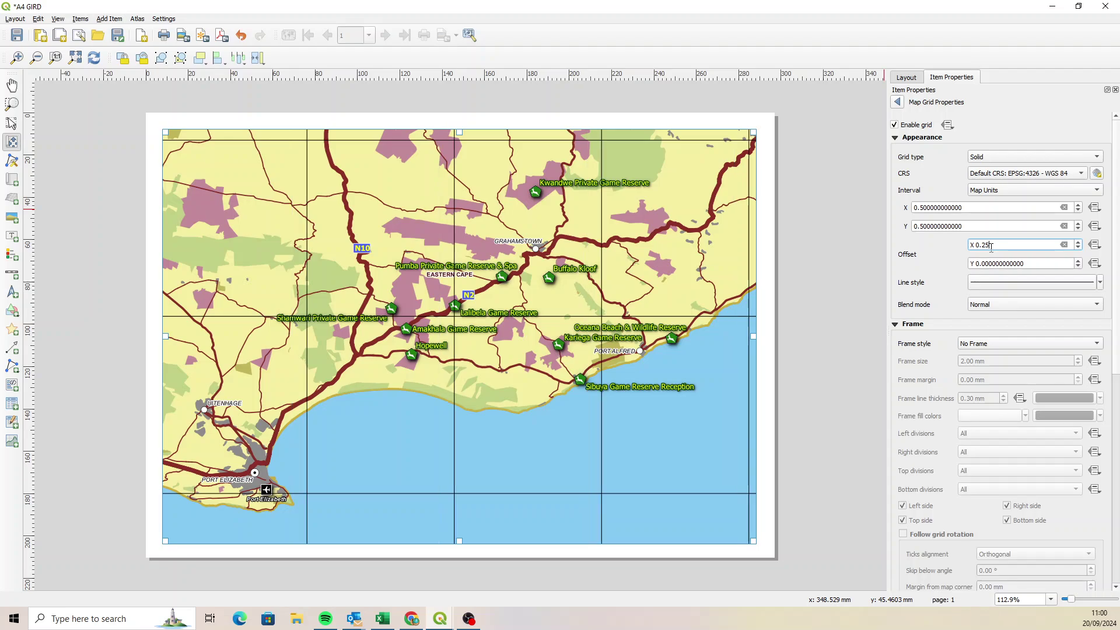
{"action": "key", "text": "BackSpace"}
{"action": "type", "text": "8"}
{"action": "key", "text": "BackSpace"}
{"action": "type", "text": "6"}
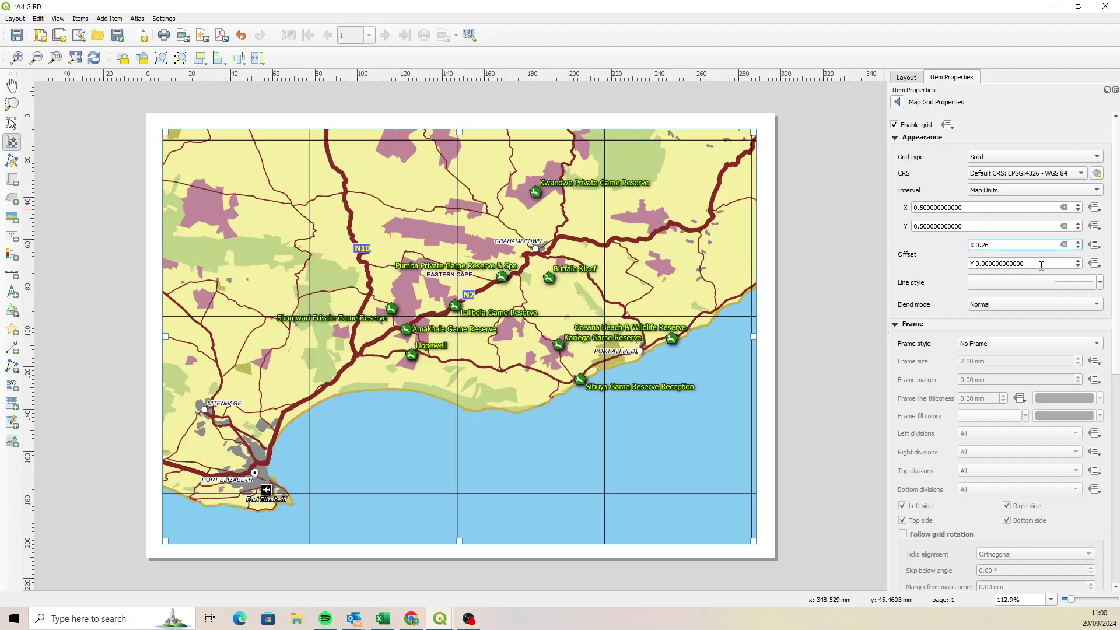
Step: Try a Y offset value, leaving it at 0
{"action": "left_click_drag", "start_coordinate": [1024, 264], "coordinate": [983, 266]}
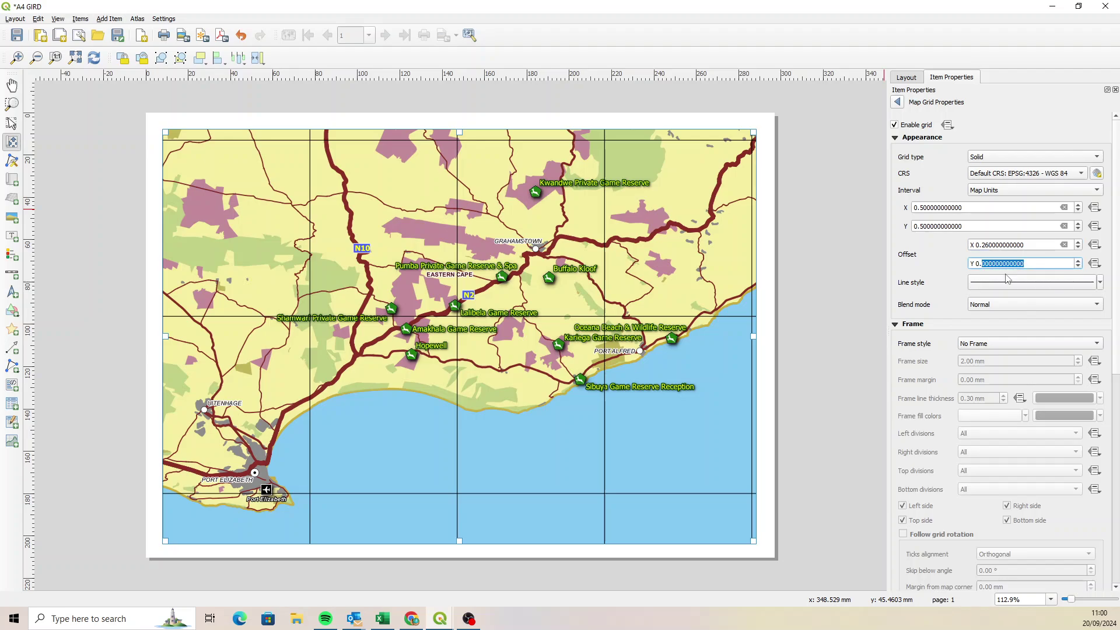
{"action": "type", "text": "1"}
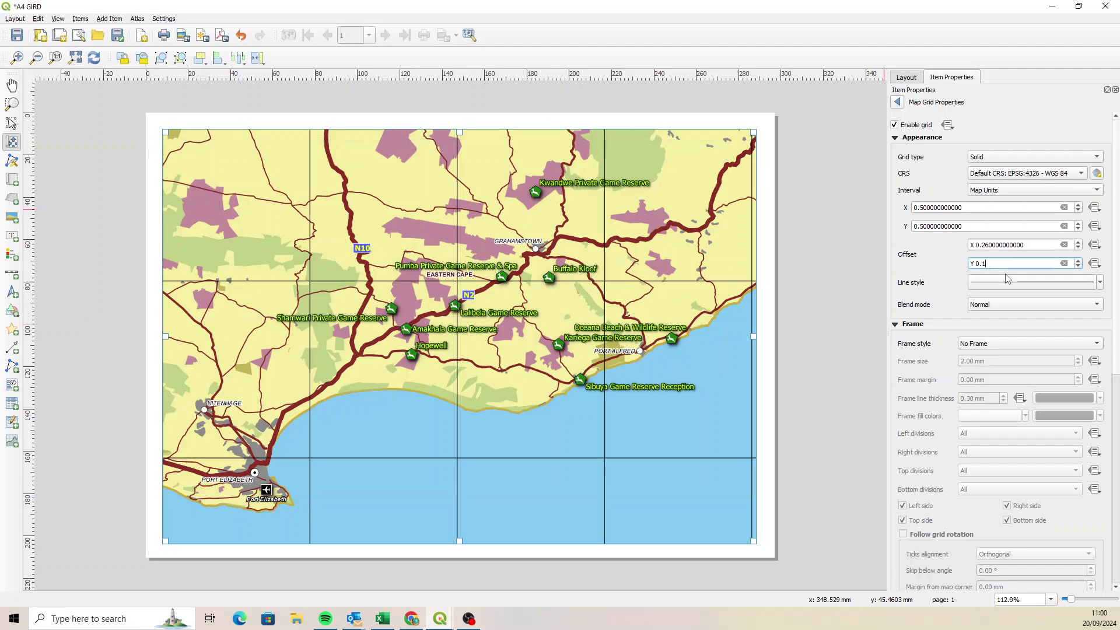
{"action": "key", "text": "BackSpace"}
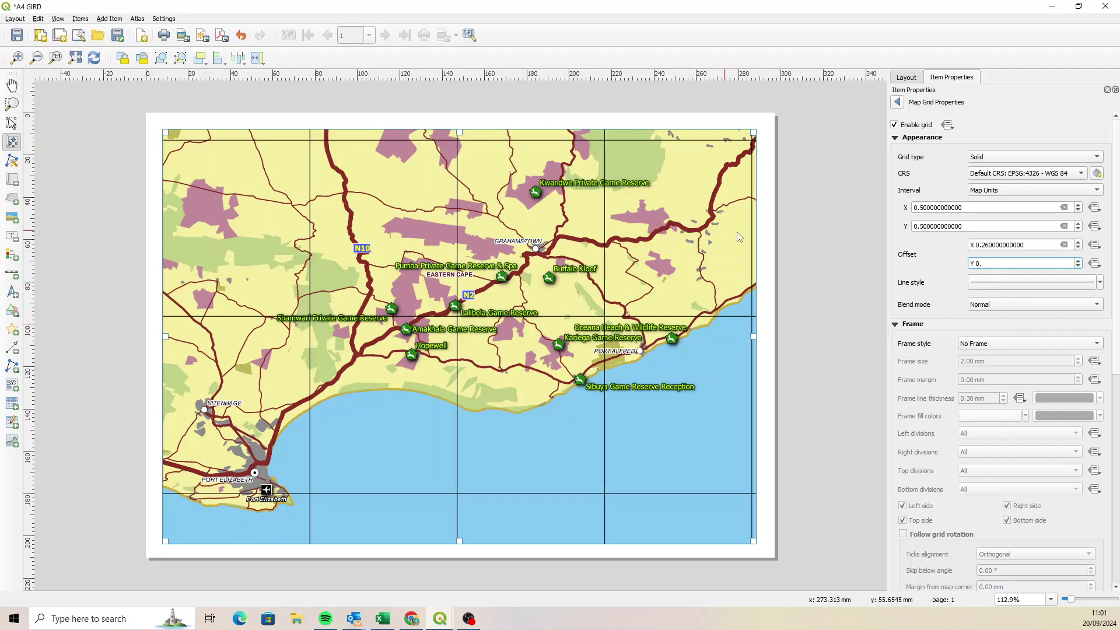
Step: Set grid X and Y intervals to 0.25 and nudge the map content right
{"action": "left_click_drag", "start_coordinate": [965, 208], "coordinate": [925, 207]}
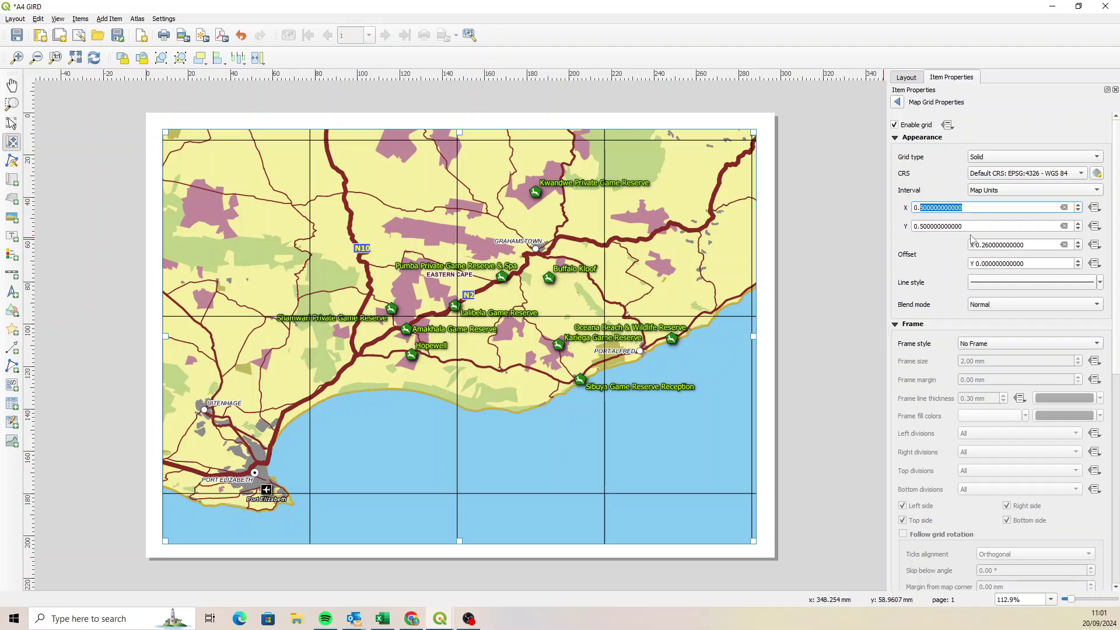
{"action": "type", "text": "25"}
{"action": "key", "text": "Return"}
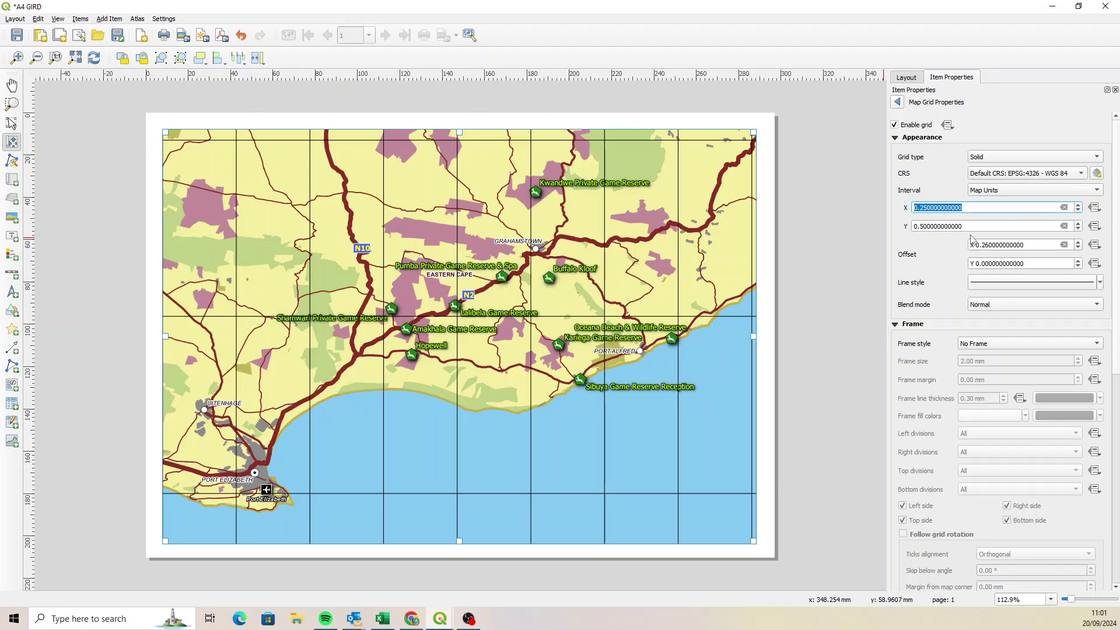
{"action": "left_click_drag", "start_coordinate": [967, 226], "coordinate": [923, 229]}
{"action": "type", "text": "25"}
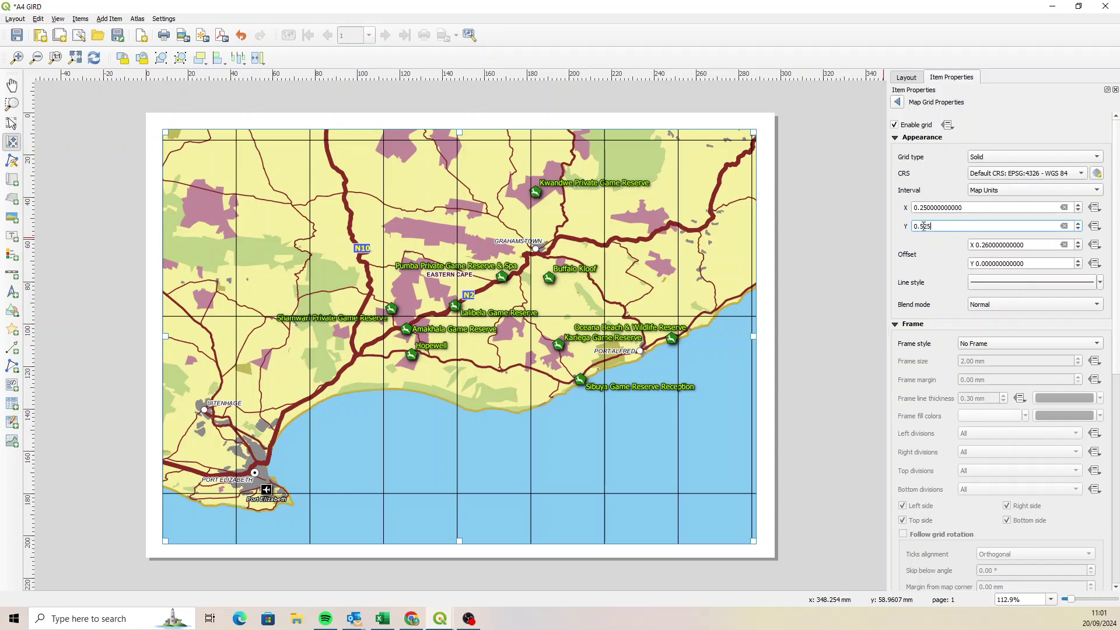
{"action": "type", "text": "25"}
{"action": "key", "text": "Return"}
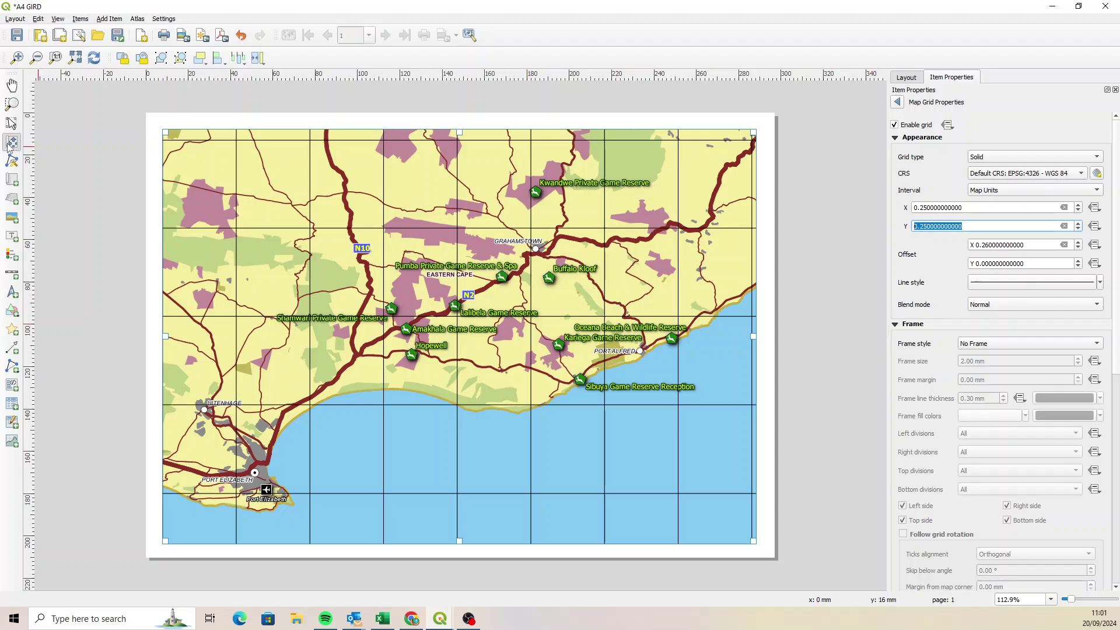
{"action": "left_click_drag", "start_coordinate": [229, 190], "coordinate": [254, 188]}
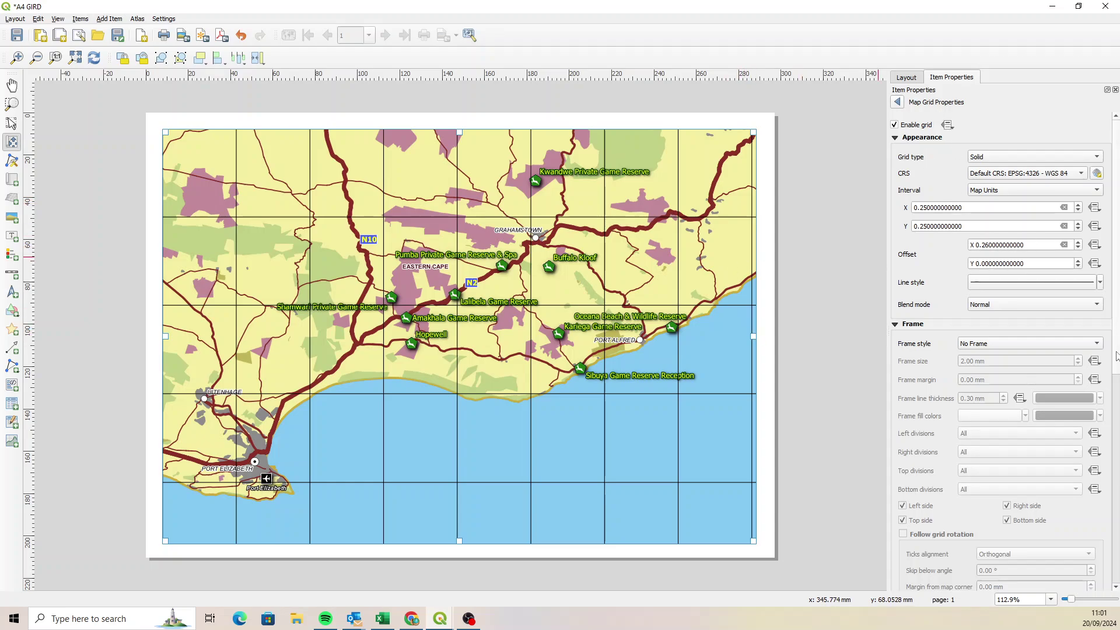
{"action": "left_click", "coordinate": [899, 103]}
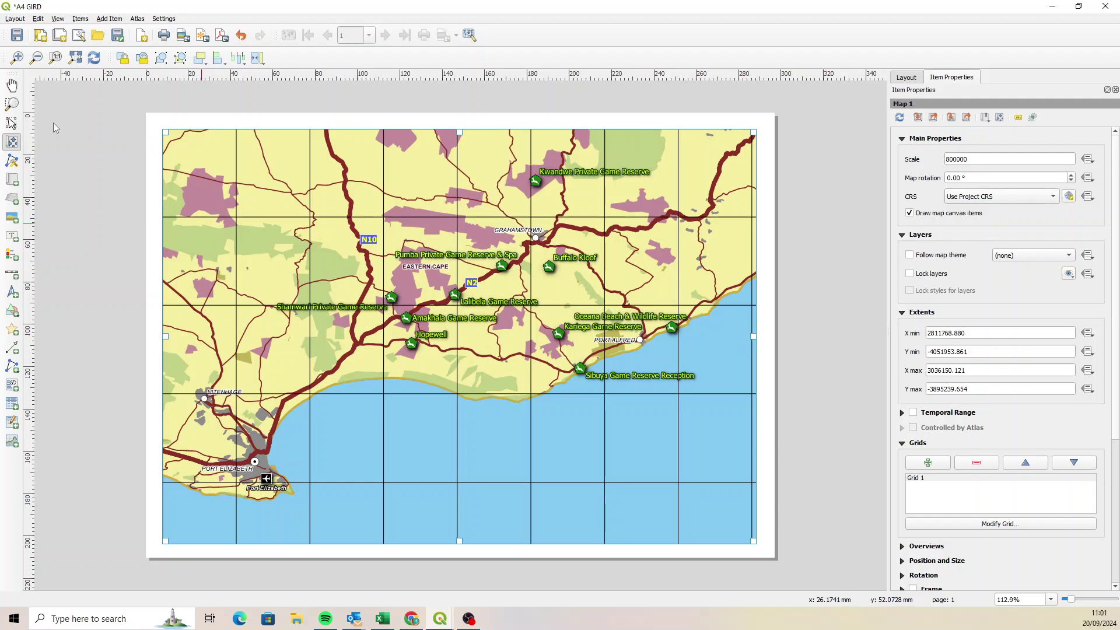
{"action": "key", "text": "v"}
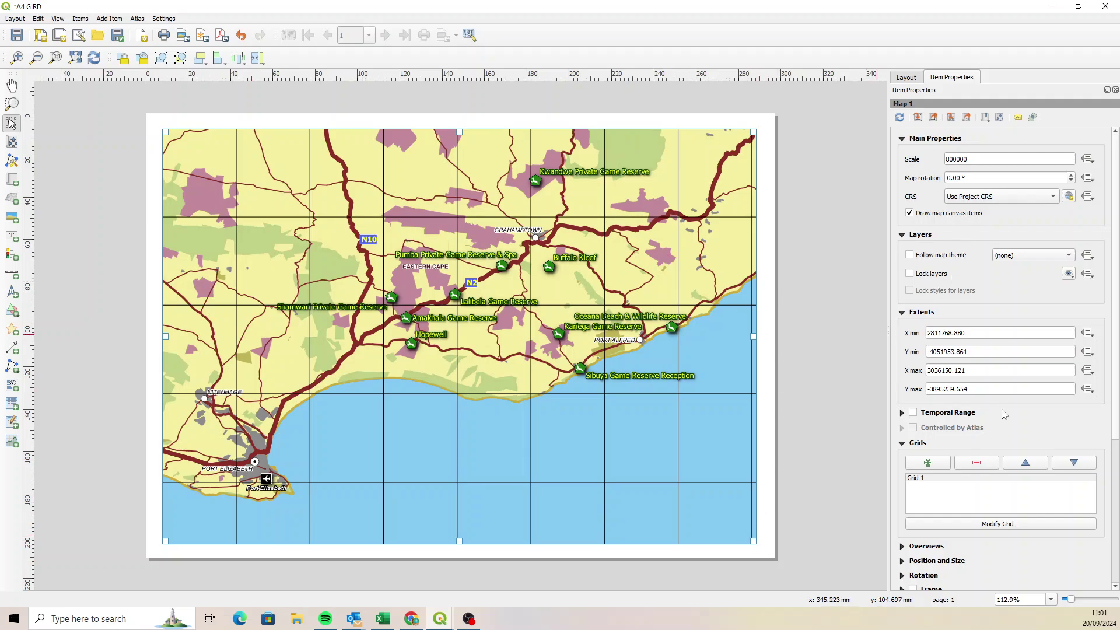
{"action": "left_click", "coordinate": [935, 480]}
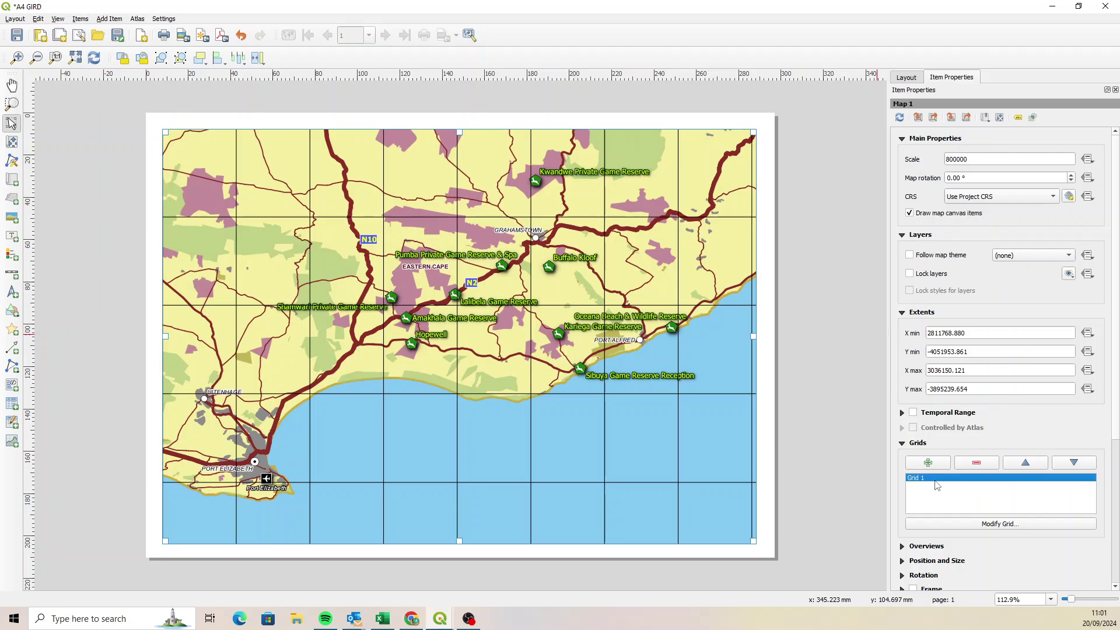
{"action": "left_click", "coordinate": [977, 525]}
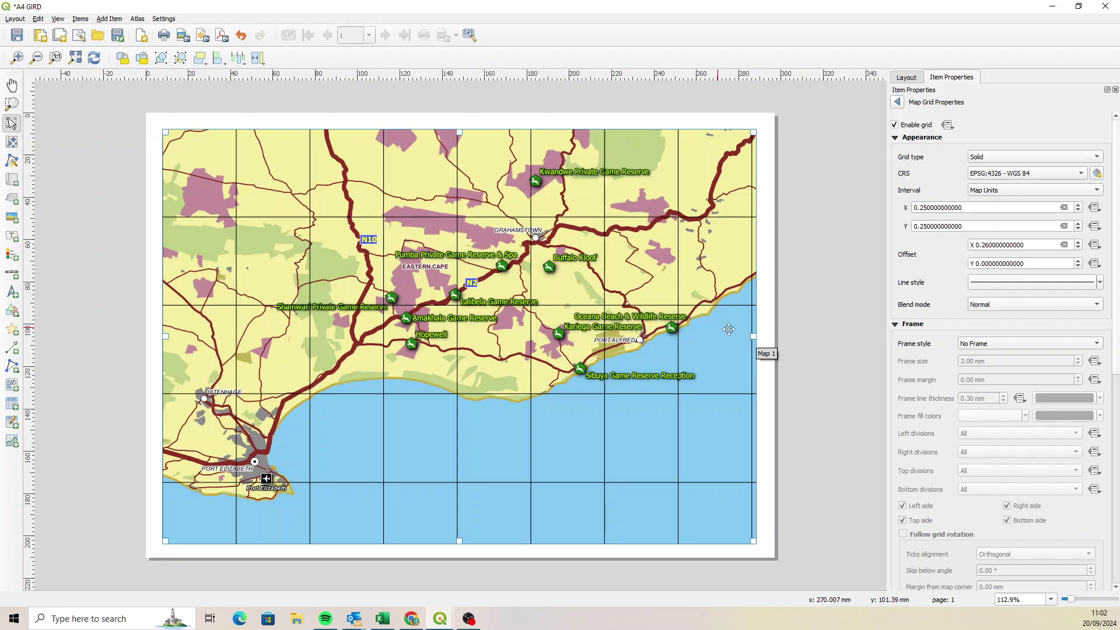
Step: Enable Draw Coordinates for the grid and change the format from Decimal to Custom
{"action": "scroll", "coordinate": [1116, 303], "scroll_direction": "down", "scroll_amount": 10}
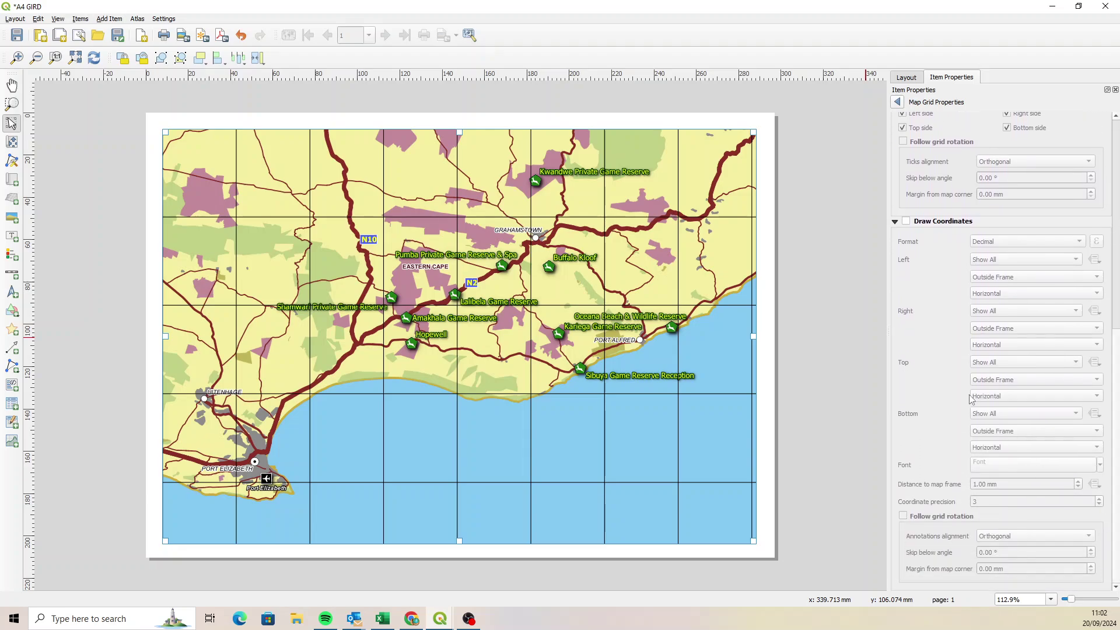
{"action": "left_click", "coordinate": [906, 221]}
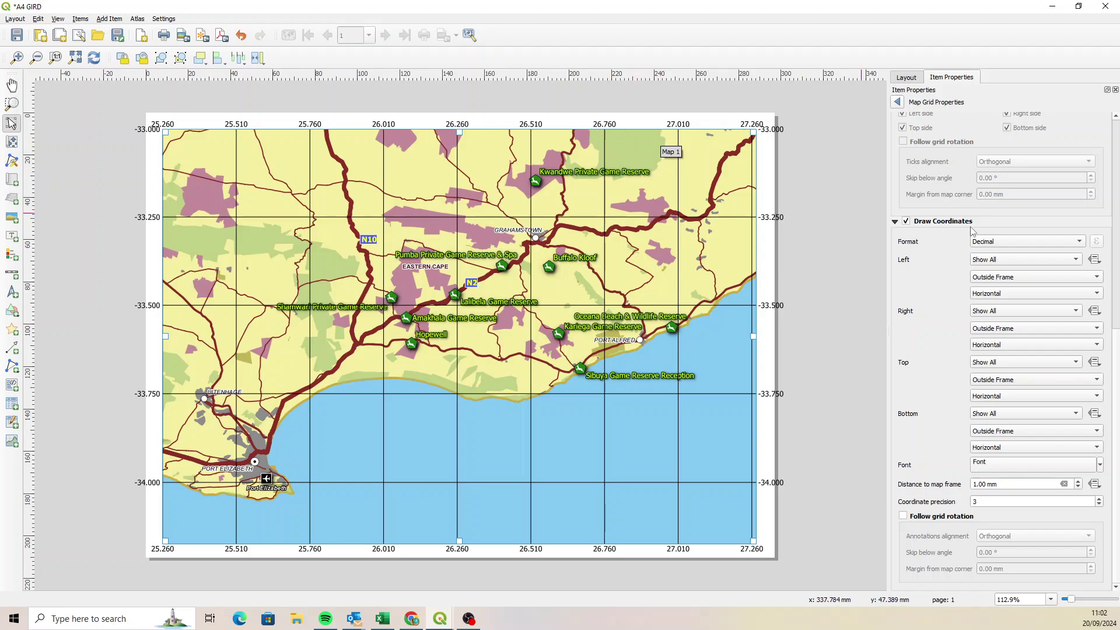
{"action": "left_click", "coordinate": [1009, 242]}
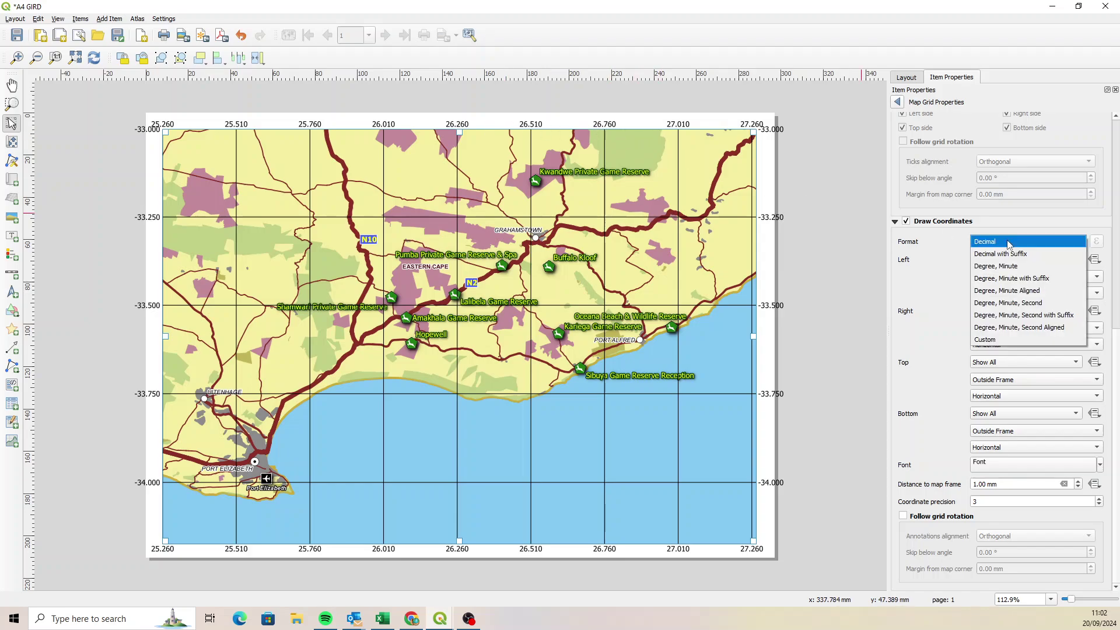
{"action": "left_click", "coordinate": [996, 341]}
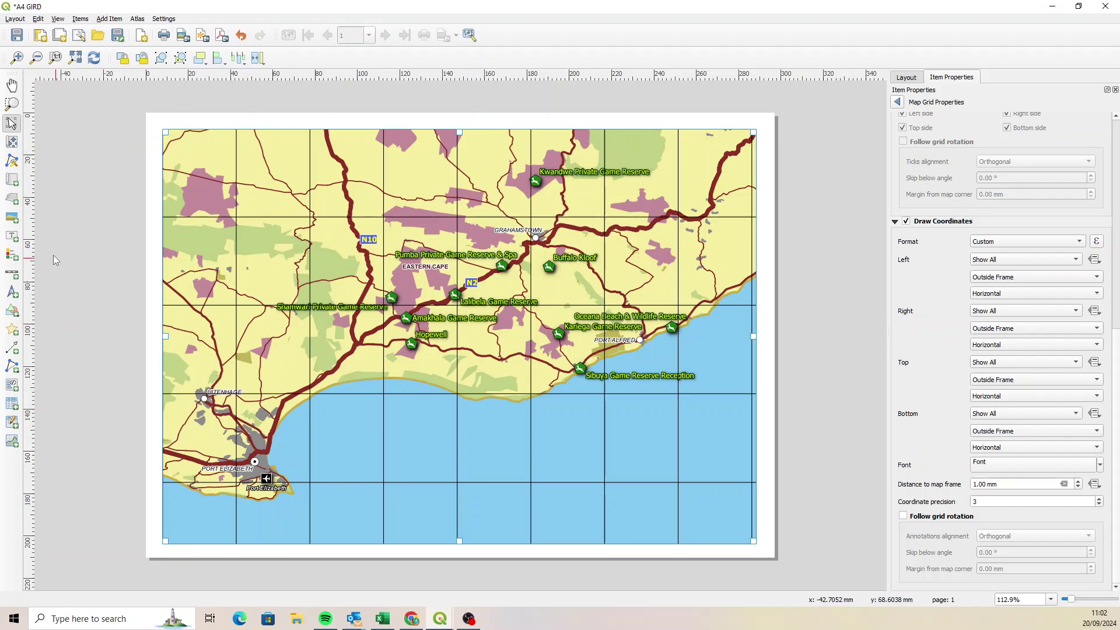
Step: Add an 'A' label above the first grid column, centred horizontally and vertically
{"action": "left_click", "coordinate": [11, 236]}
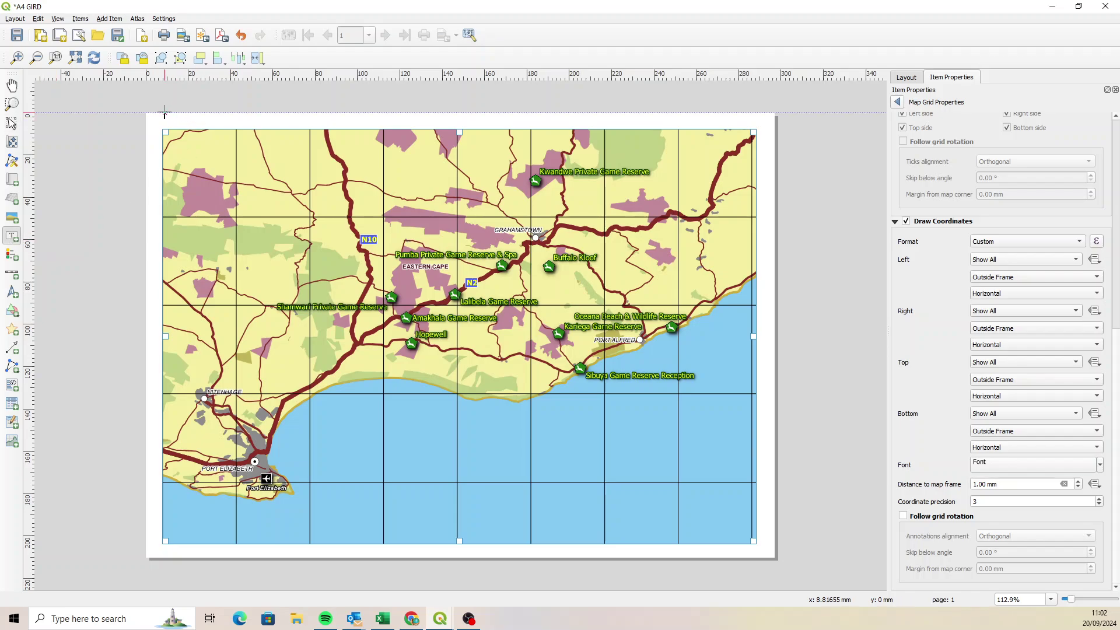
{"action": "left_click_drag", "start_coordinate": [165, 113], "coordinate": [237, 129]}
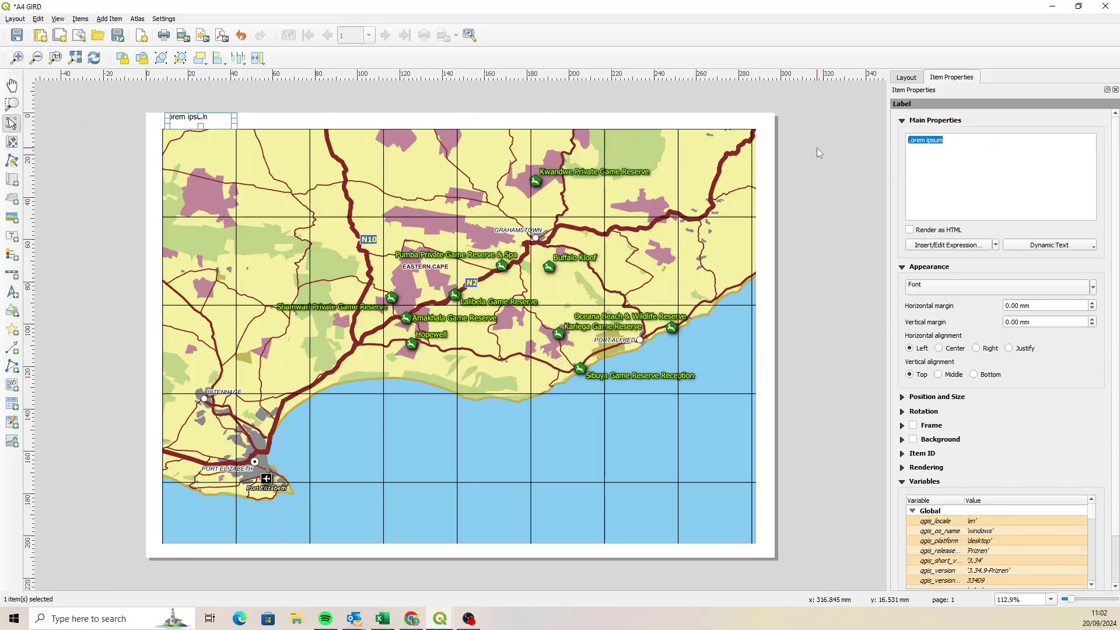
{"action": "type", "text": "A"}
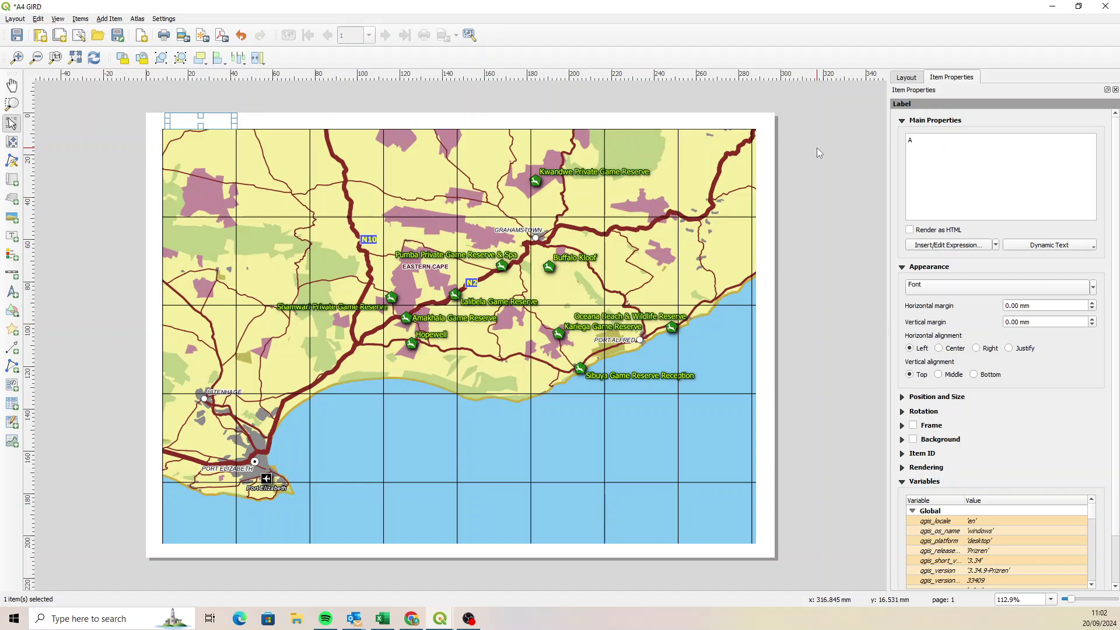
{"action": "left_click", "coordinate": [939, 348]}
{"action": "left_click", "coordinate": [939, 374]}
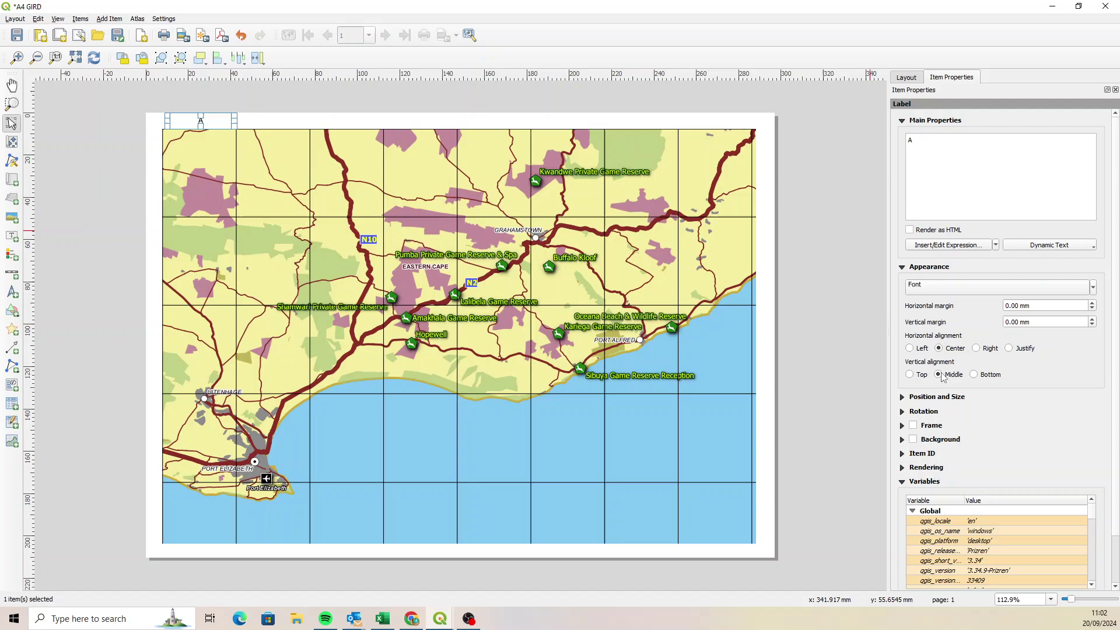
Step: Duplicate the A label above the second column and change it to 'B'
{"action": "left_click", "coordinate": [274, 96]}
{"action": "left_click", "coordinate": [200, 121]}
{"action": "left_click", "coordinate": [272, 105]}
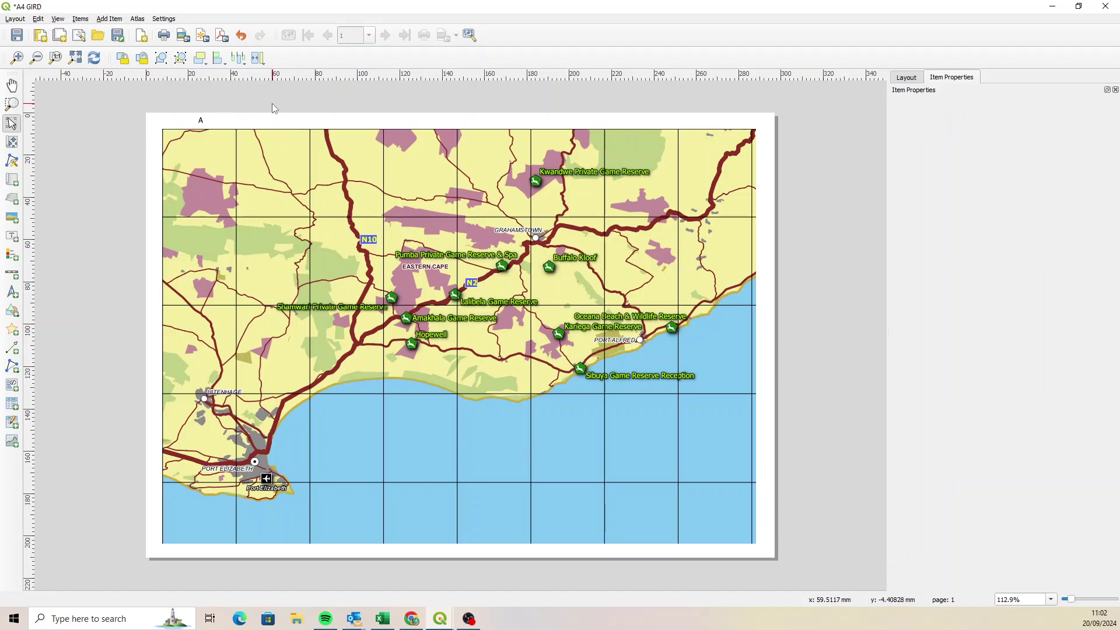
{"action": "key", "text": "ctrl+v"}
{"action": "mouse_move", "coordinate": [269, 114]}
{"action": "left_mouse_down"}
{"action": "mouse_move", "coordinate": [239, 120]}
{"action": "mouse_move", "coordinate": [249, 123]}
{"action": "left_mouse_up"}
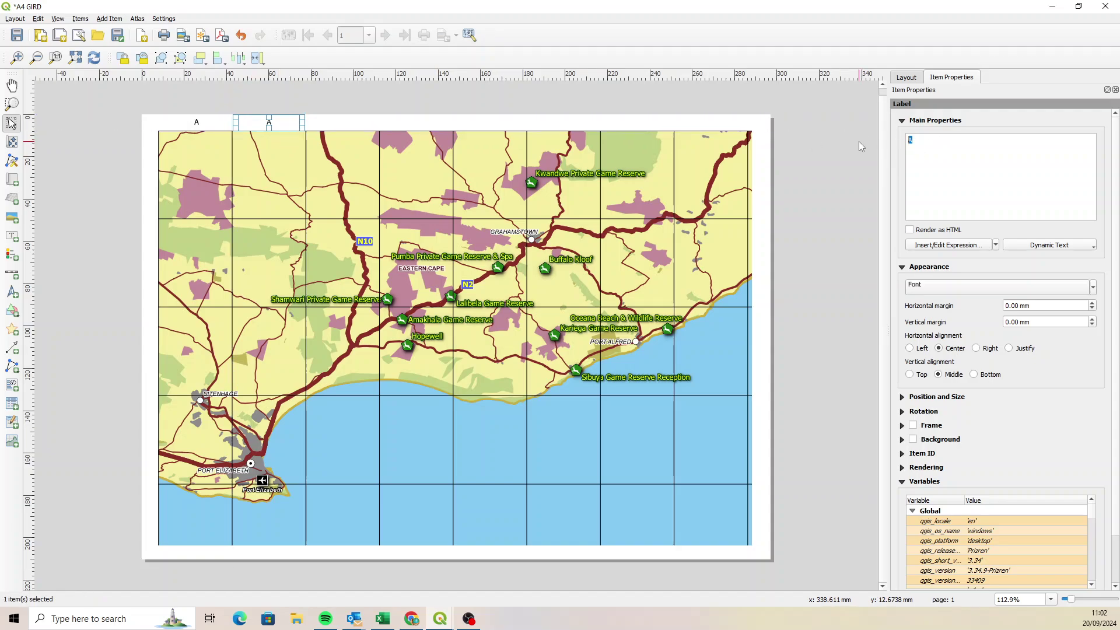
{"action": "type", "text": "B"}
{"action": "left_click", "coordinate": [135, 101]}
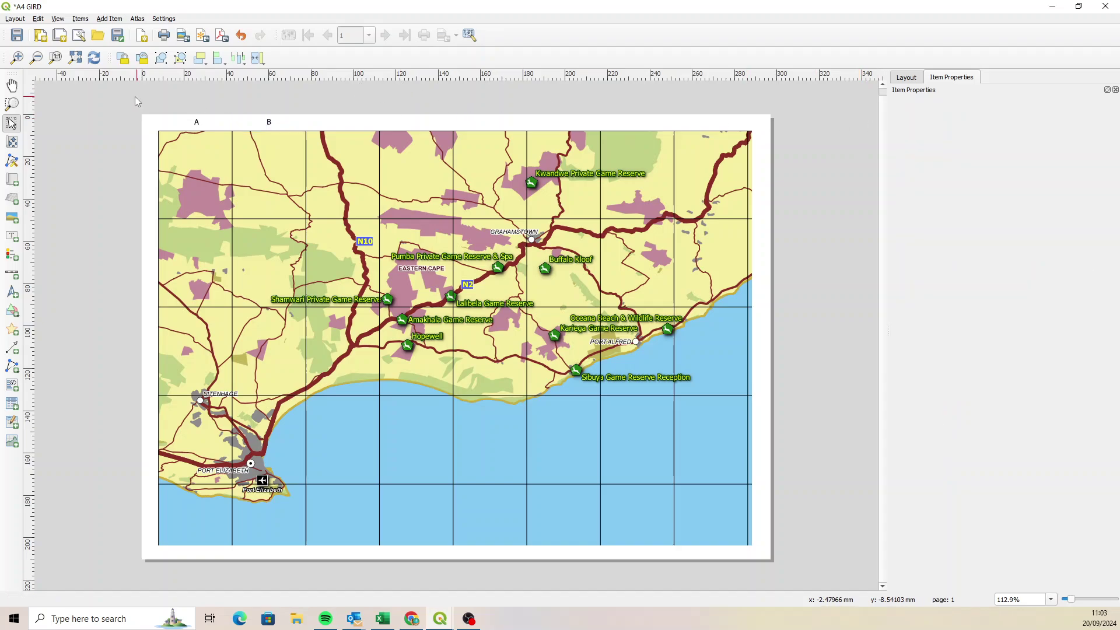
Step: Copy the A and B labels over the next two columns and rename the first copy 'C'
{"action": "left_click_drag", "start_coordinate": [135, 102], "coordinate": [330, 140]}
{"action": "left_click", "coordinate": [307, 97]}
{"action": "left_click", "coordinate": [266, 120]}
{"action": "left_click", "coordinate": [241, 119], "text": "shift"}
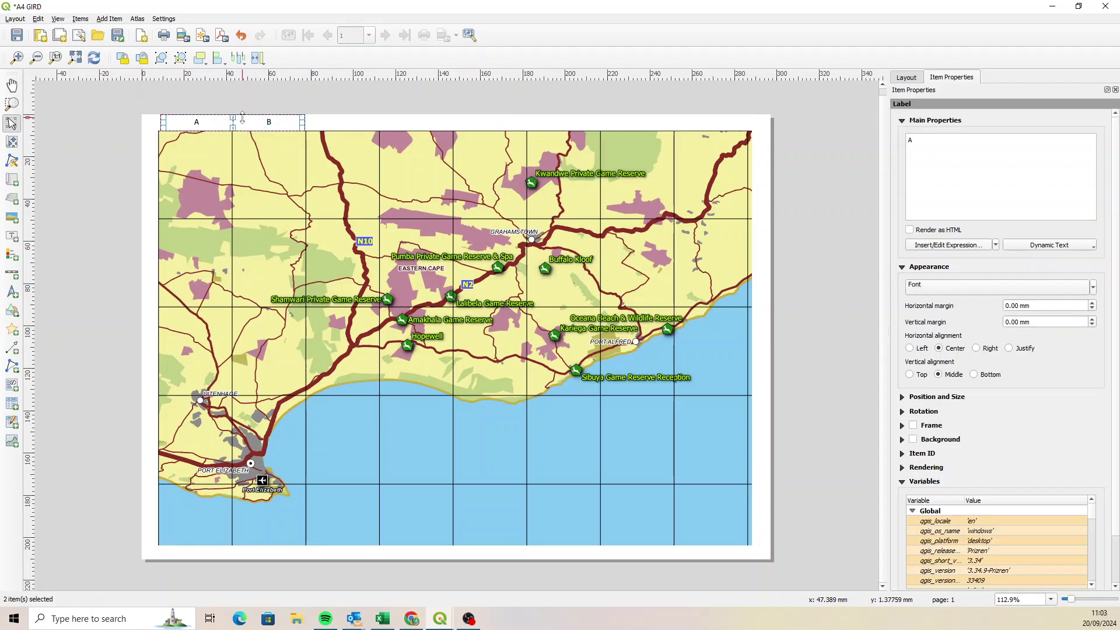
{"action": "left_click_drag", "start_coordinate": [242, 118], "coordinate": [355, 121]}
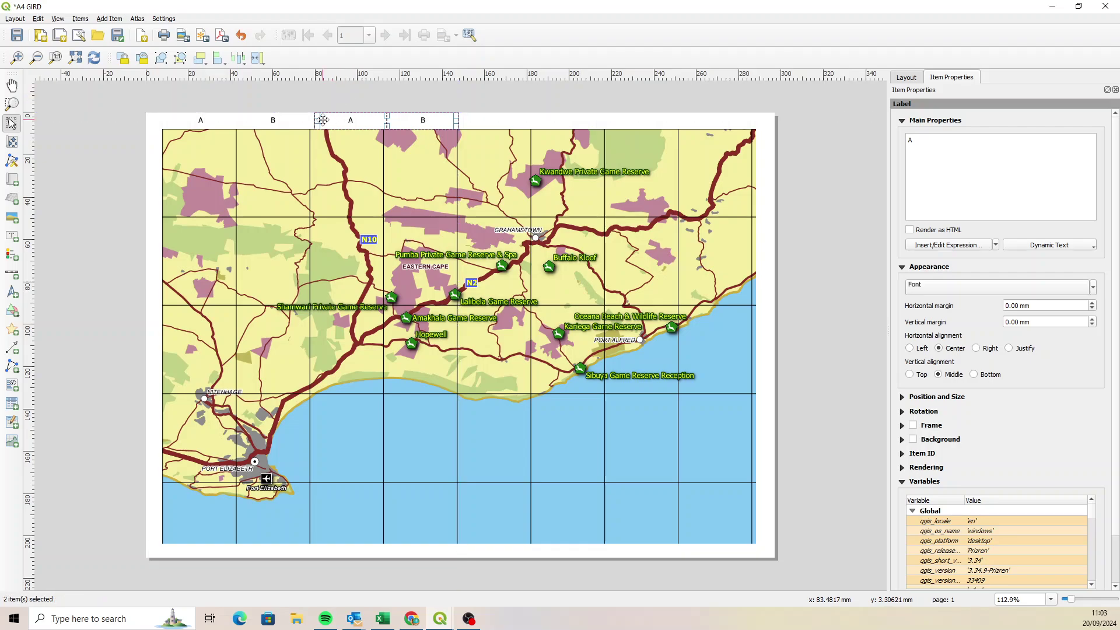
{"action": "key", "text": "Left"}
{"action": "key", "text": "Left"}
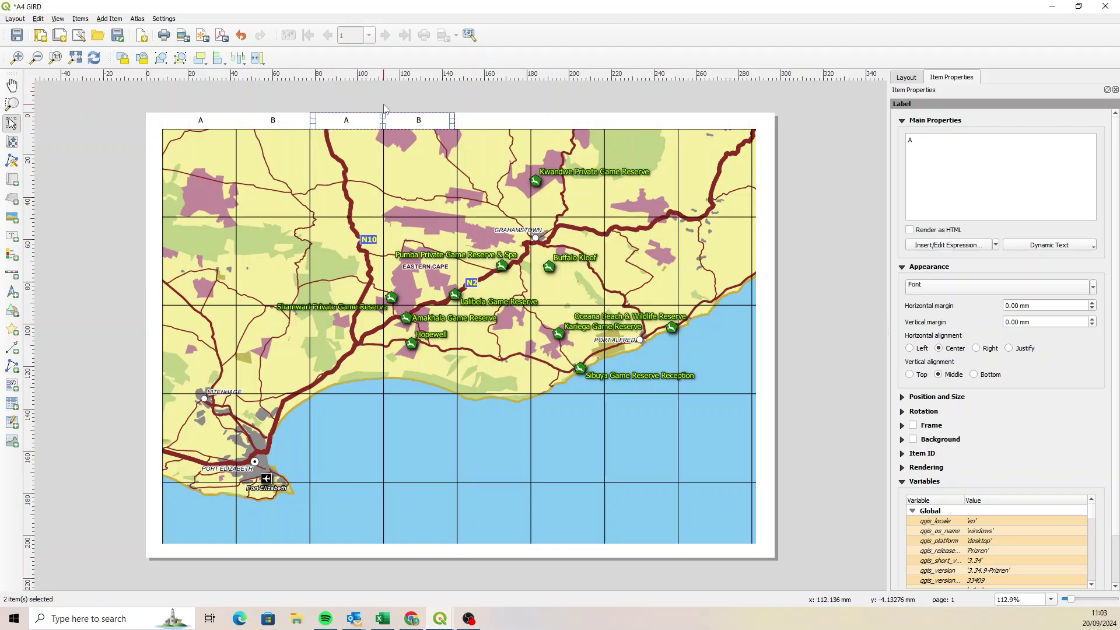
{"action": "left_click", "coordinate": [384, 109]}
{"action": "left_click", "coordinate": [346, 122]}
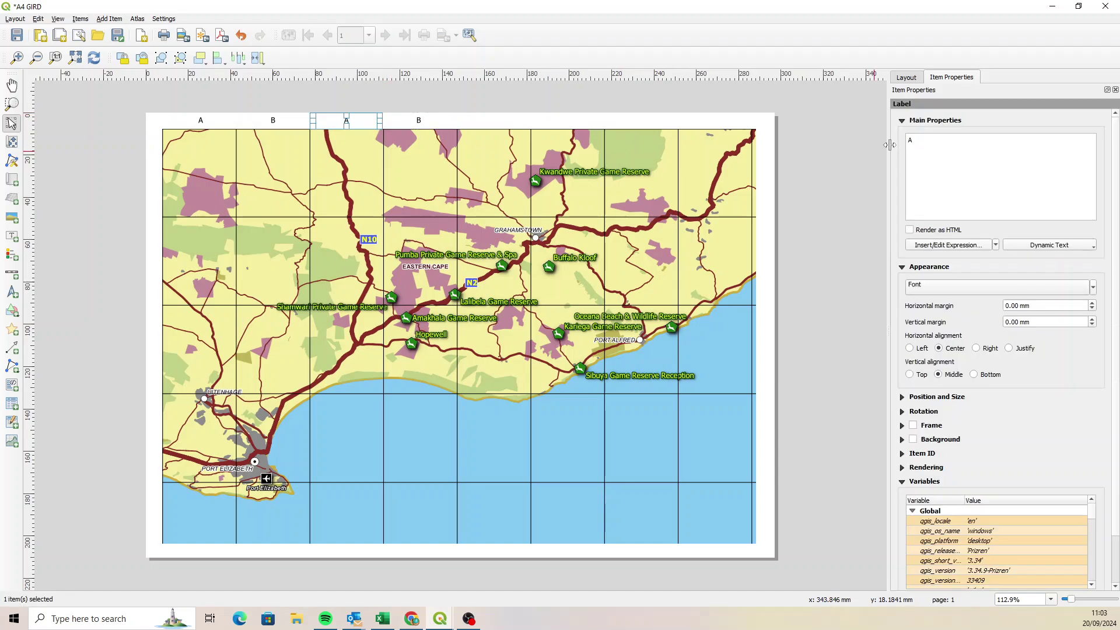
{"action": "type", "text": "C"}
{"action": "left_click", "coordinate": [418, 119]}
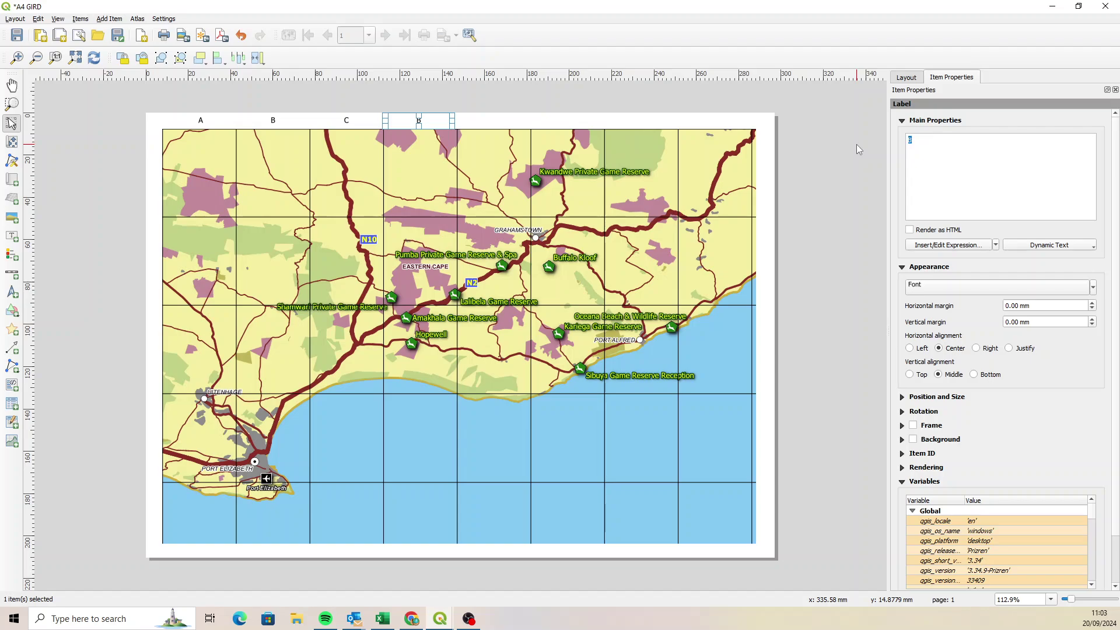
Step: Finish the 'D' column label and add a centred '1' label beside the first grid row
{"action": "type", "text": "D"}
{"action": "left_click", "coordinate": [531, 93]}
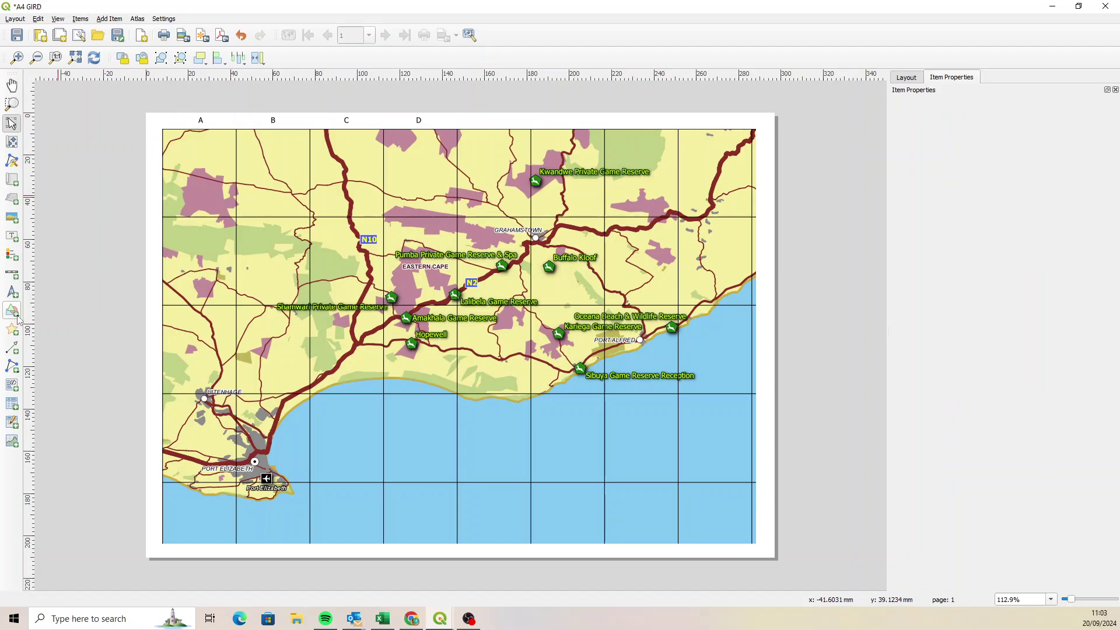
{"action": "left_click", "coordinate": [11, 237]}
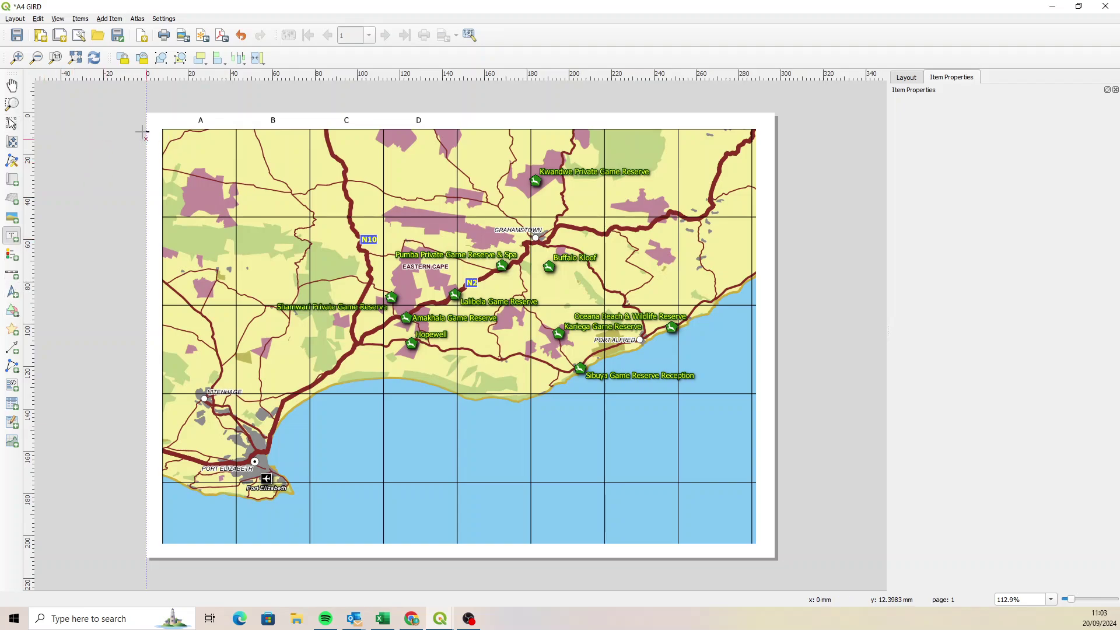
{"action": "left_click_drag", "start_coordinate": [146, 124], "coordinate": [165, 216]}
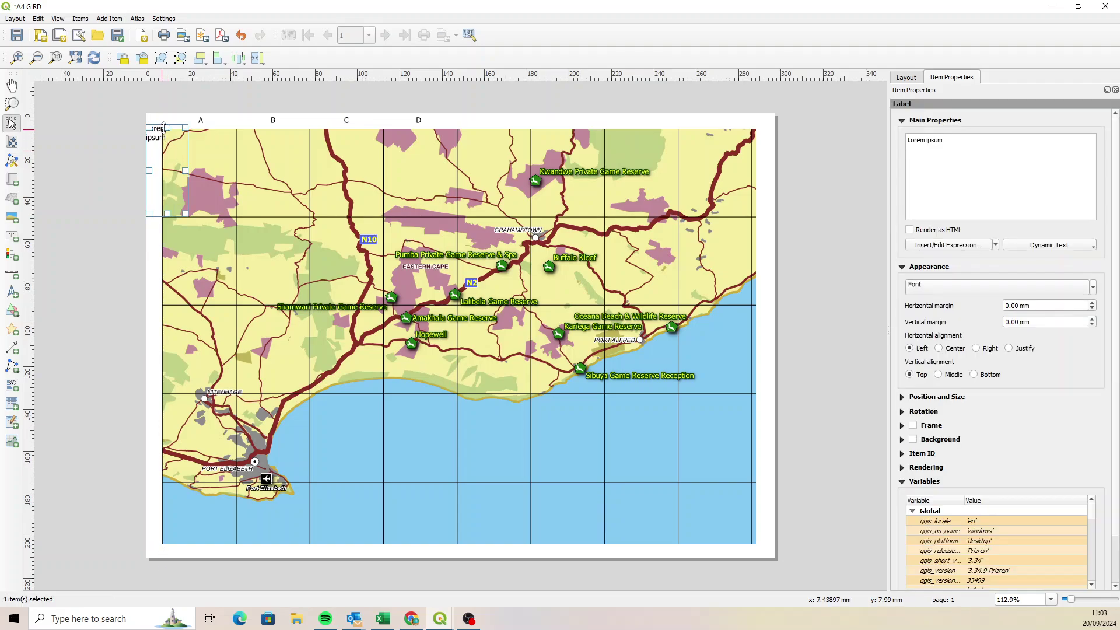
{"action": "left_click_drag", "start_coordinate": [174, 150], "coordinate": [157, 177]}
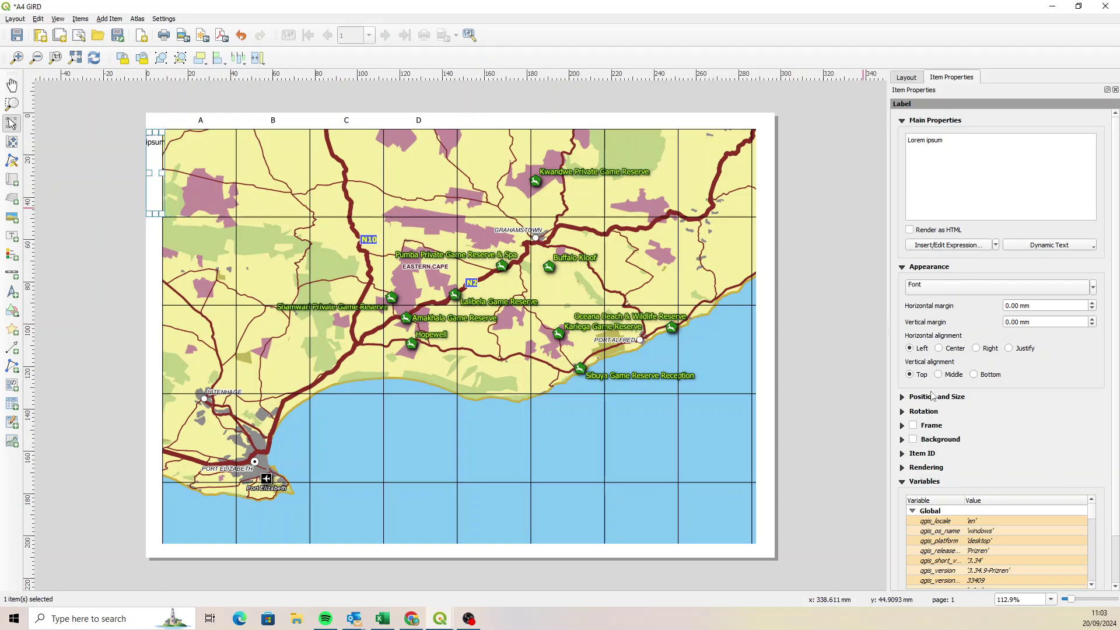
{"action": "left_click", "coordinate": [938, 349]}
{"action": "left_click", "coordinate": [938, 374]}
{"action": "left_click_drag", "start_coordinate": [954, 149], "coordinate": [837, 141]}
{"action": "type", "text": "1"}
Step: Duplicate the 1 label beside the second row and change it to '2'
{"action": "left_click", "coordinate": [136, 261]}
{"action": "left_click", "coordinate": [154, 181]}
{"action": "key", "text": "ctrl+v"}
{"action": "left_click_drag", "start_coordinate": [178, 271], "coordinate": [156, 248]}
{"action": "double_click", "coordinate": [910, 141]}
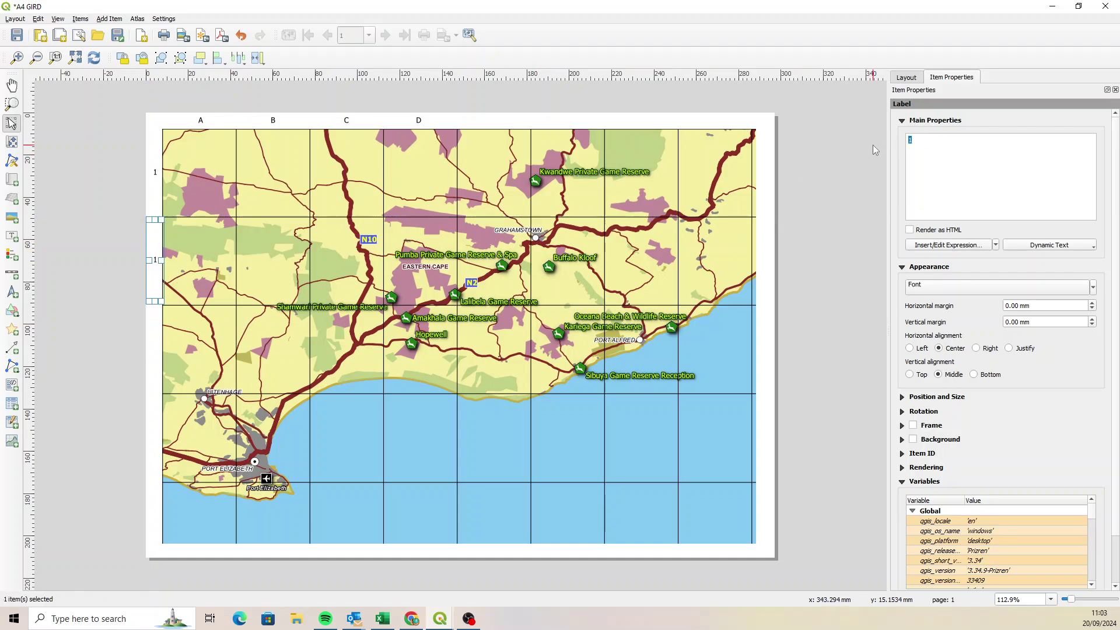
{"action": "left_click", "coordinate": [814, 208]}
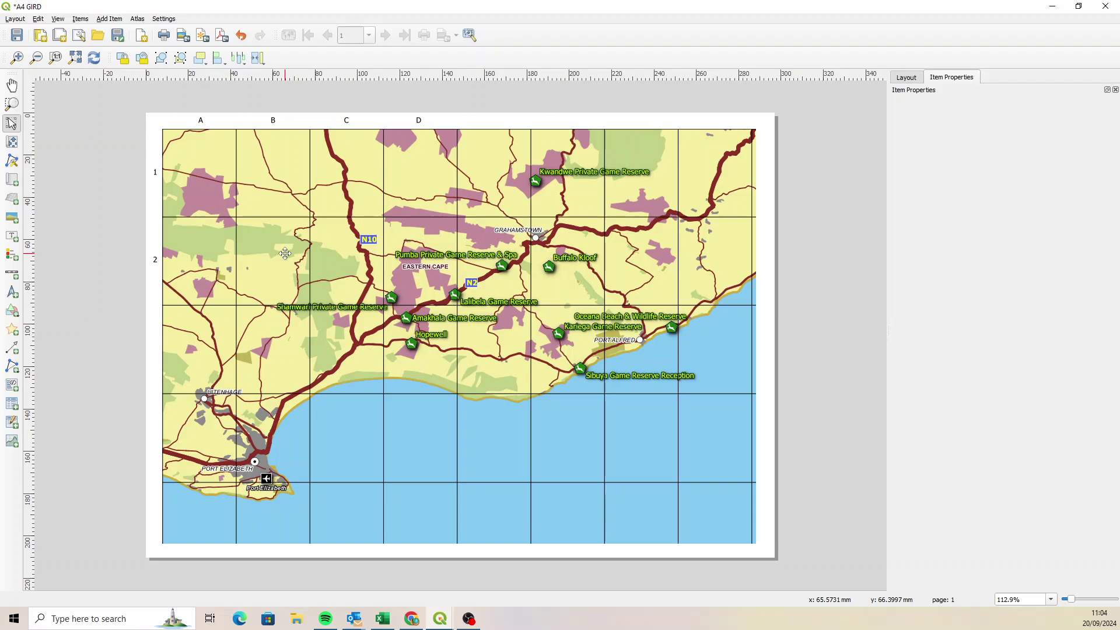
Step: Return to the main QGIS window, close the Layout Manager, and pan the map inland
{"action": "mouse_move", "coordinate": [438, 623]}
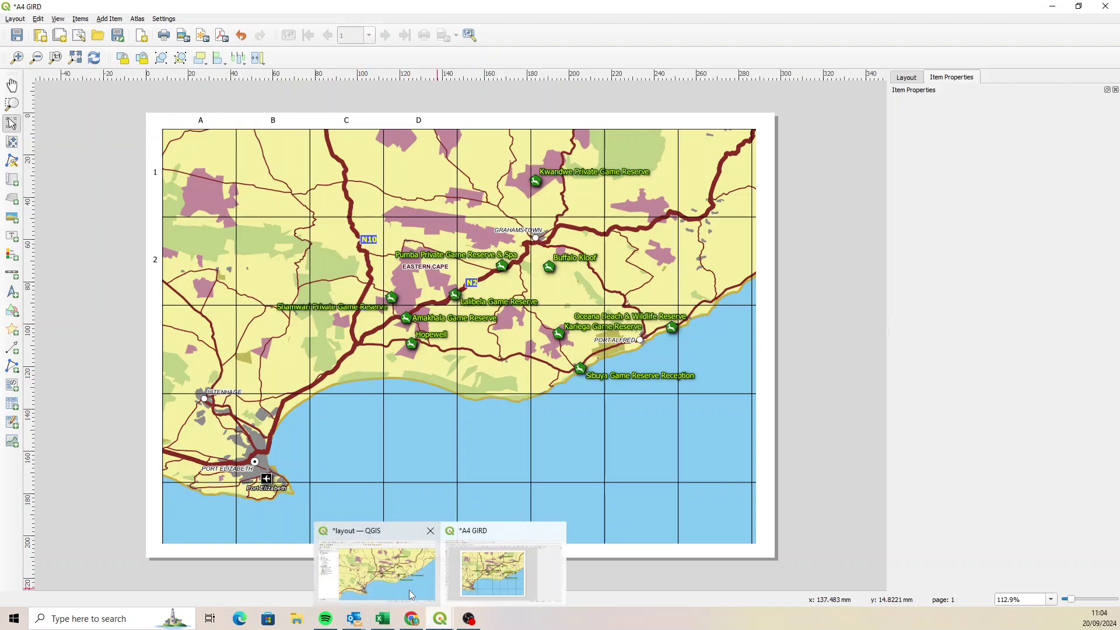
{"action": "left_click", "coordinate": [376, 568]}
{"action": "left_click", "coordinate": [577, 445]}
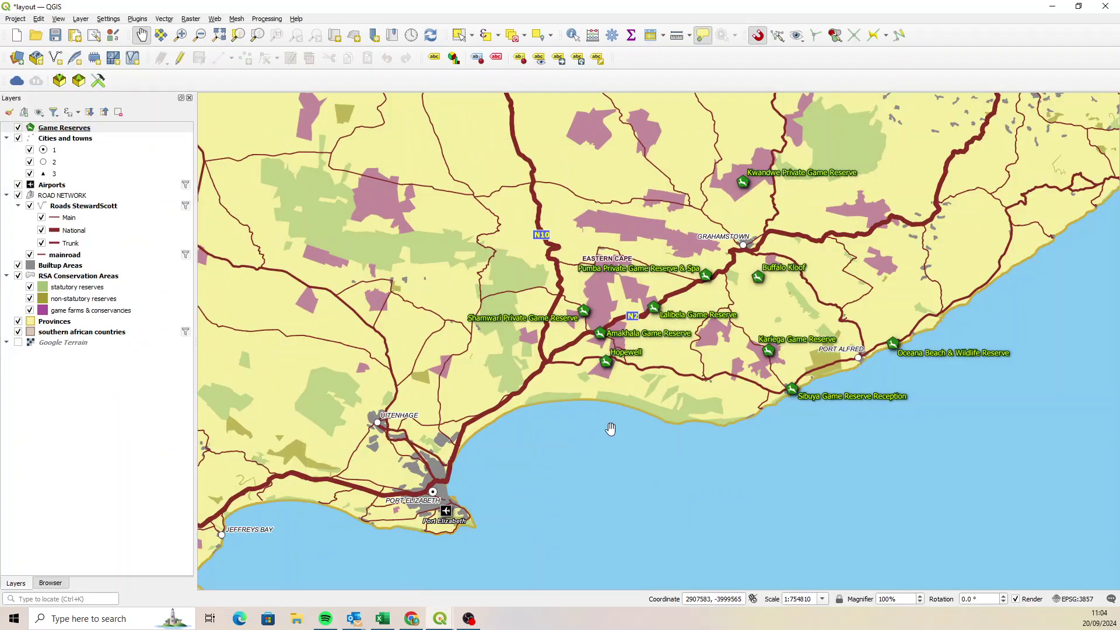
{"action": "left_click_drag", "start_coordinate": [729, 213], "coordinate": [648, 296]}
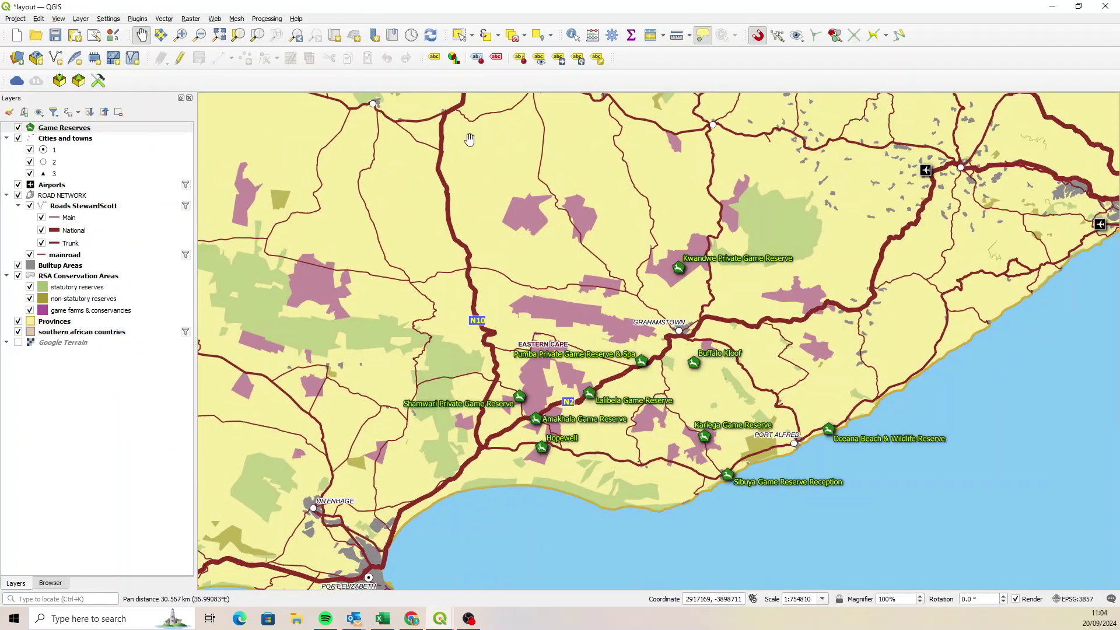
Step: Launch Create Grid from Vector > Research Tools
{"action": "left_click", "coordinate": [164, 19]}
{"action": "mouse_move", "coordinate": [182, 33]}
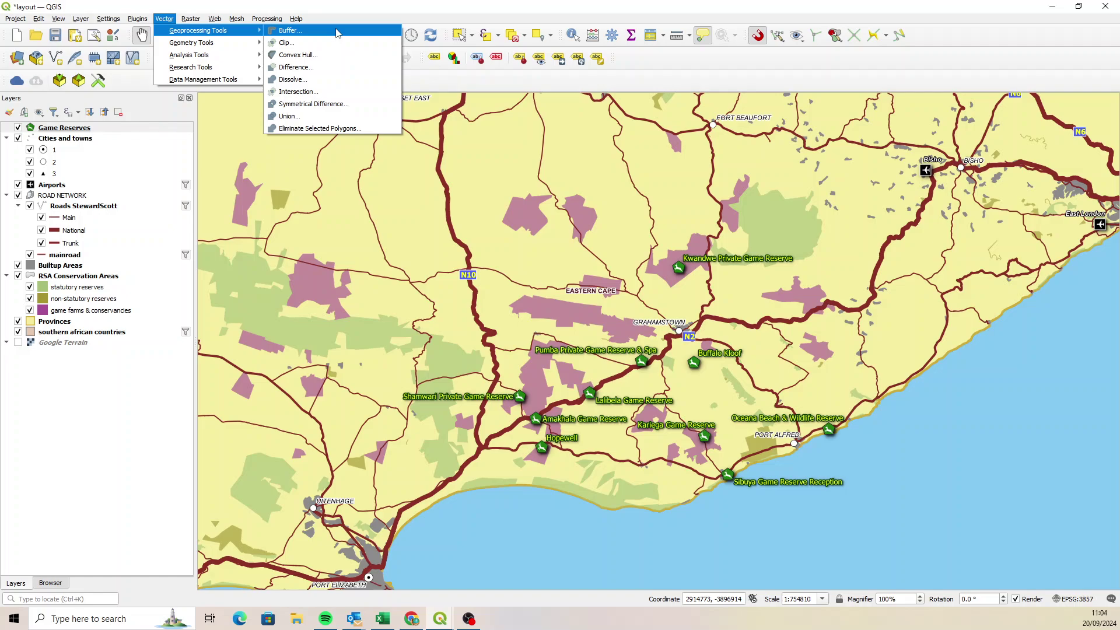
{"action": "mouse_move", "coordinate": [211, 45]}
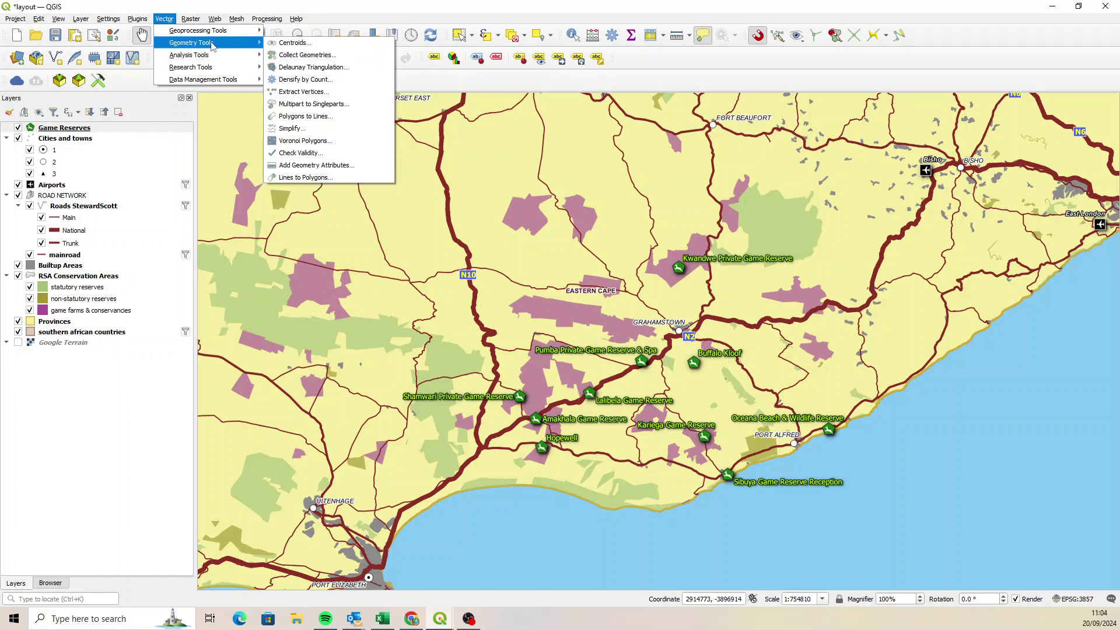
{"action": "left_click", "coordinate": [344, 74]}
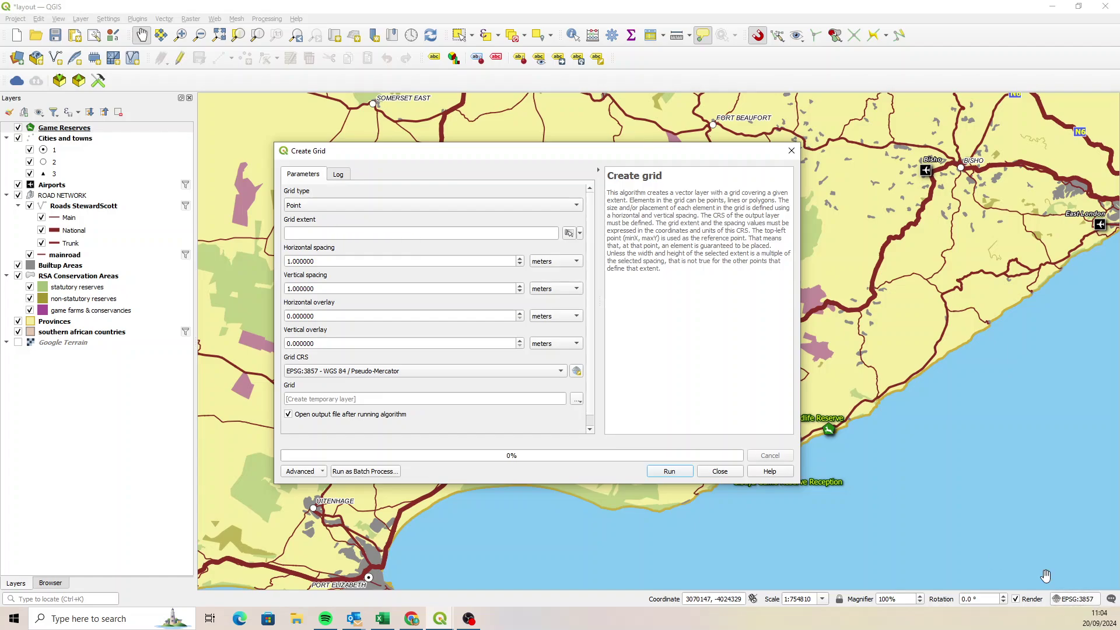
Step: Choose a Rectangle (polygon) grid and draw its extent over the mapped region
{"action": "left_click", "coordinate": [344, 207]}
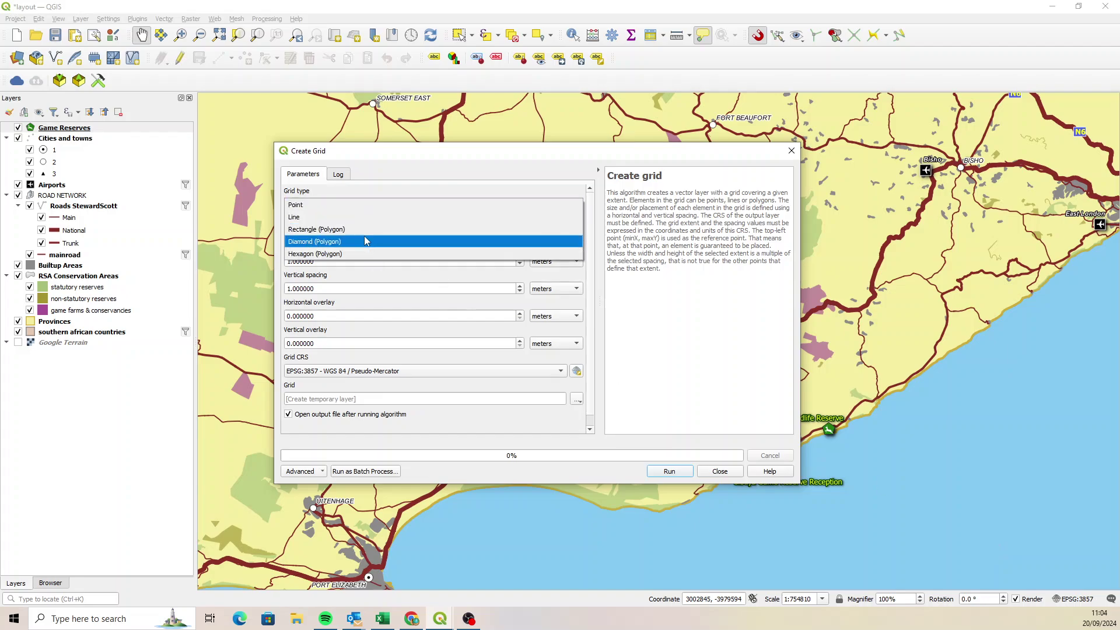
{"action": "left_click", "coordinate": [358, 230]}
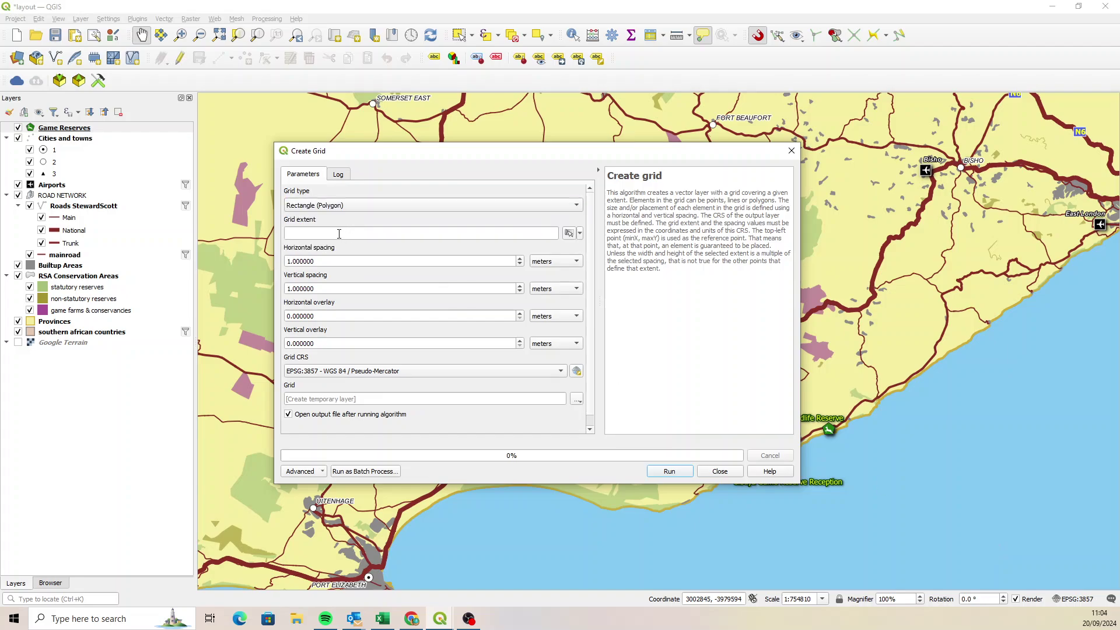
{"action": "left_click", "coordinate": [580, 232]}
{"action": "mouse_move", "coordinate": [622, 252]}
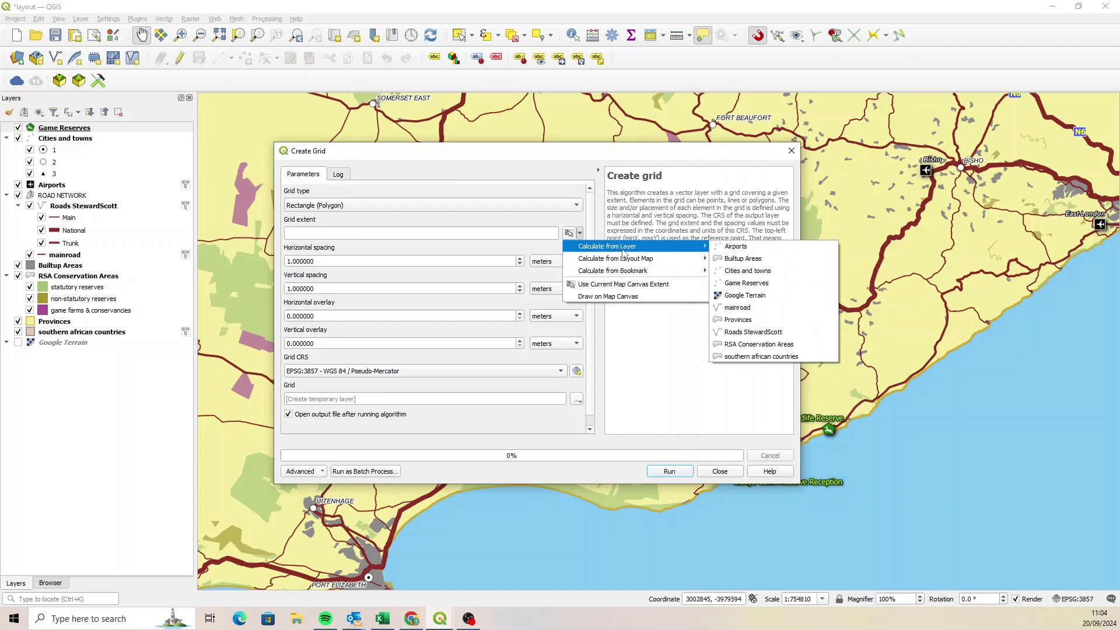
{"action": "left_click", "coordinate": [608, 296]}
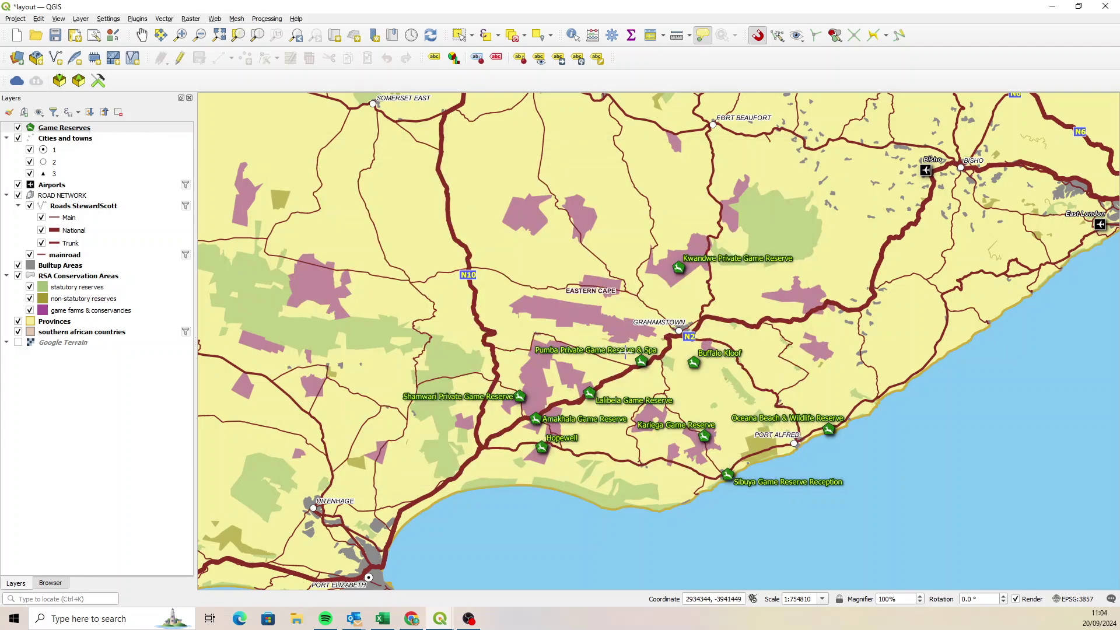
{"action": "left_click_drag", "start_coordinate": [509, 272], "coordinate": [817, 518]}
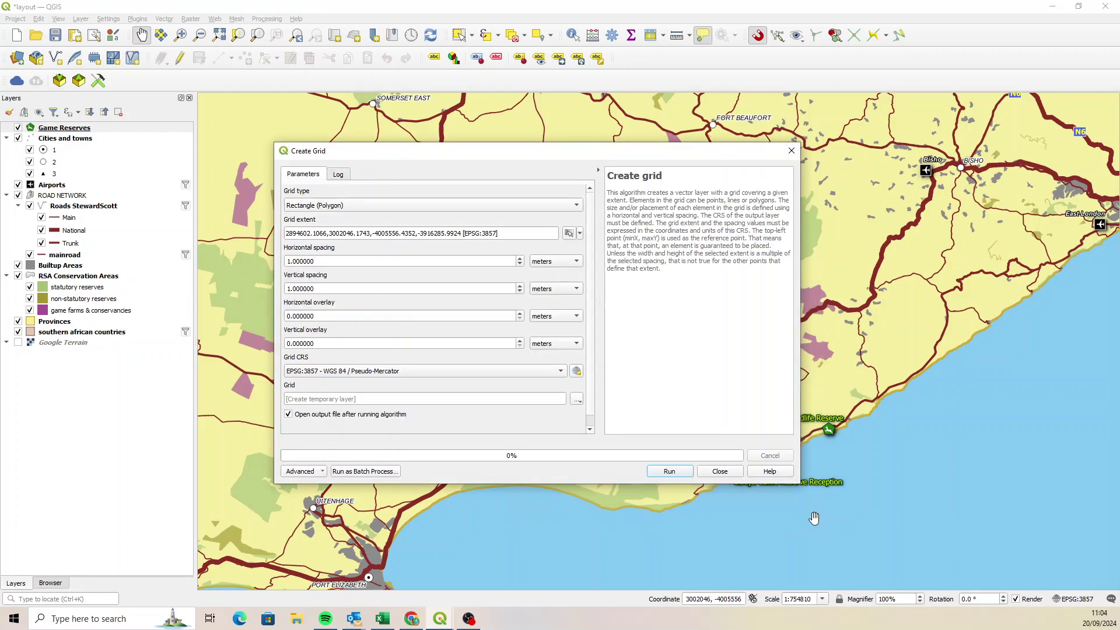
Step: Set horizontal and vertical spacing to 25000 m and run the grid creation
{"action": "left_click", "coordinate": [343, 262]}
{"action": "left_click_drag", "start_coordinate": [416, 153], "coordinate": [340, 93]}
{"action": "type", "text": "25000"}
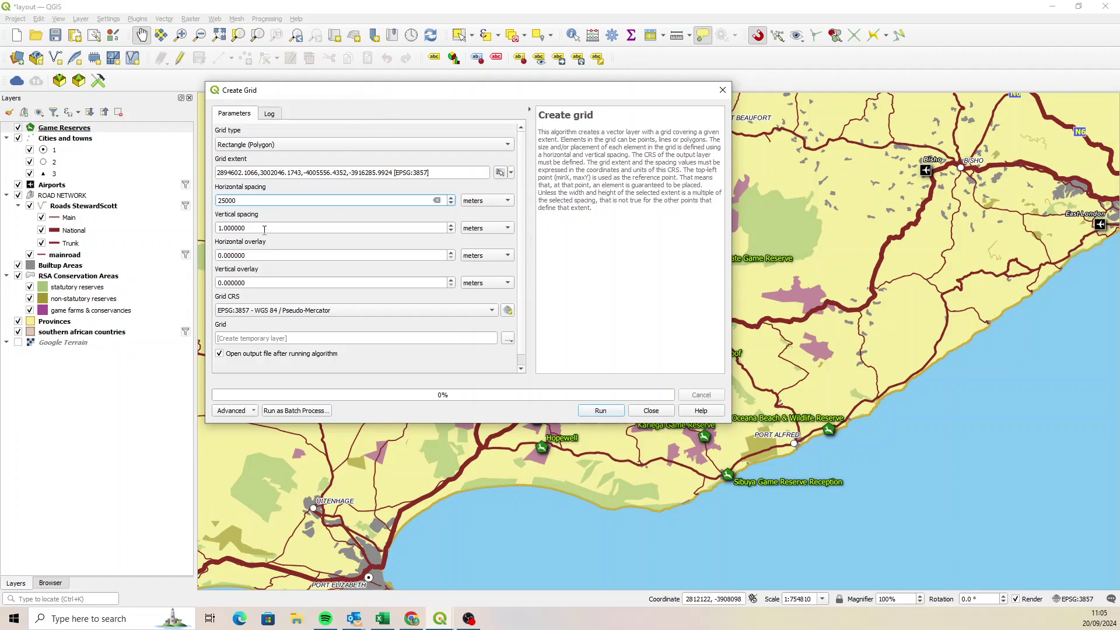
{"action": "key", "text": "Tab"}
{"action": "type", "text": "2"}
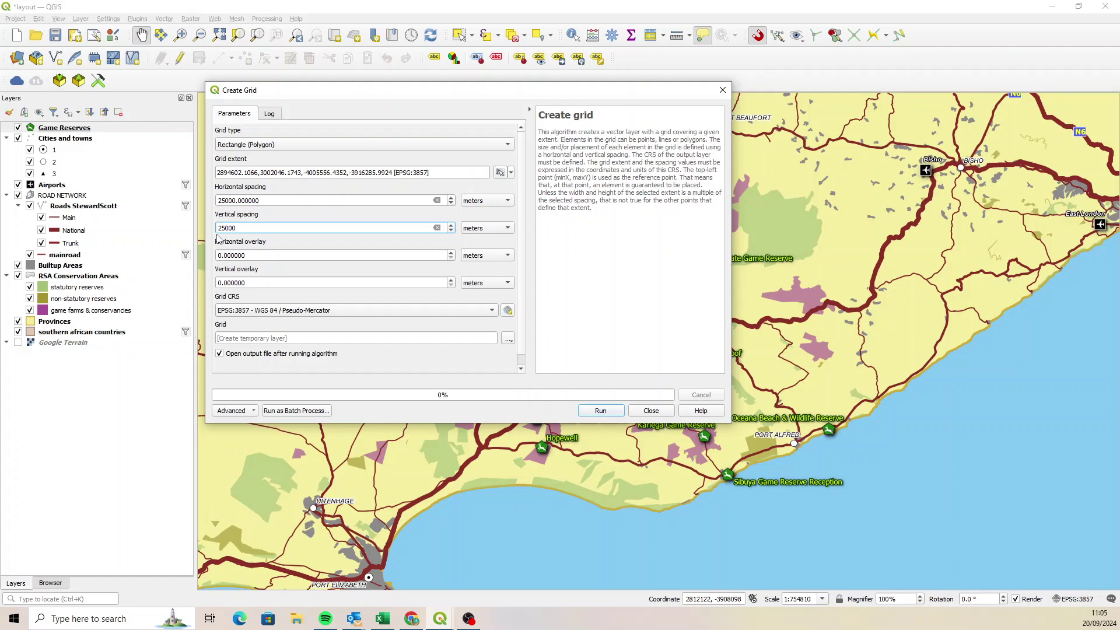
{"action": "key", "text": "Return"}
{"action": "scroll", "coordinate": [522, 259], "scroll_direction": "down", "scroll_amount": 1}
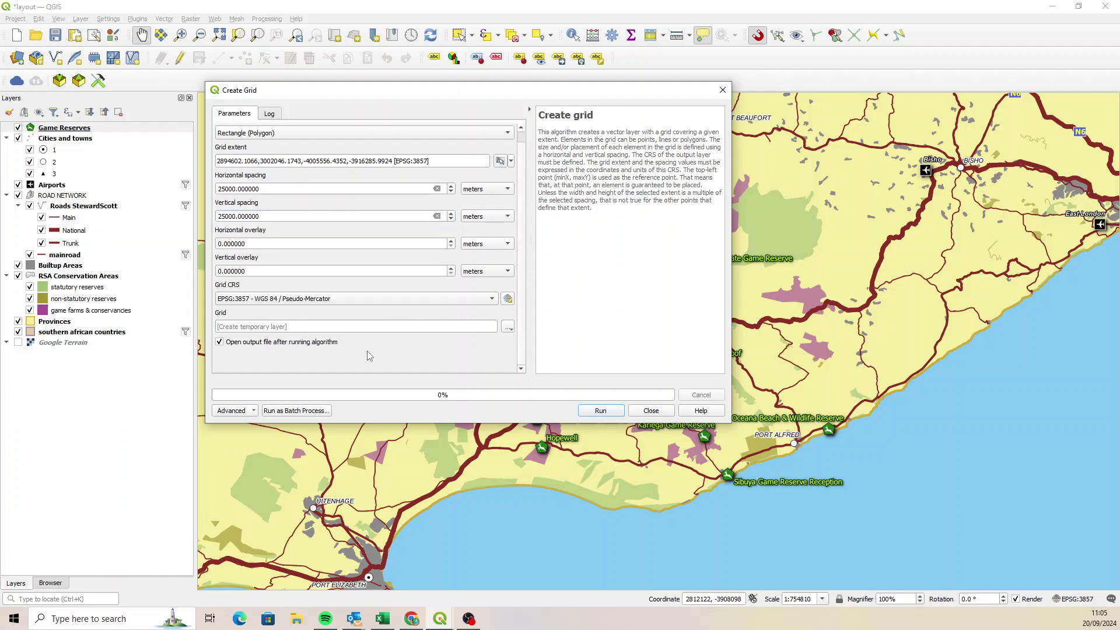
{"action": "left_click", "coordinate": [599, 410]}
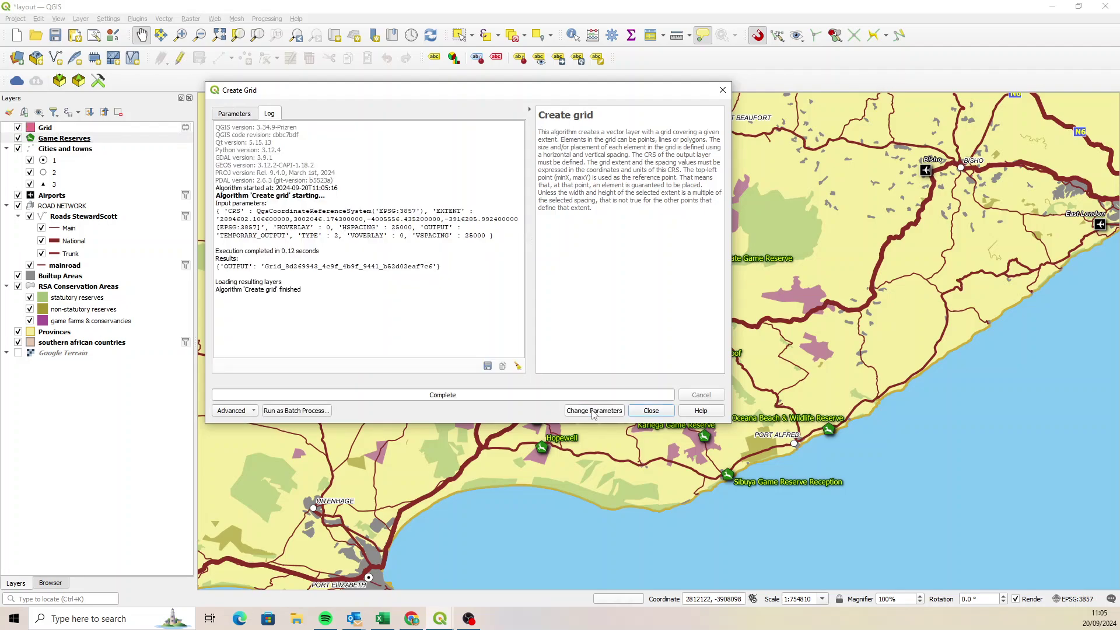
Step: Close the grid dialog, open the new Grid layer's attribute table and turn on editing
{"action": "left_click", "coordinate": [646, 410]}
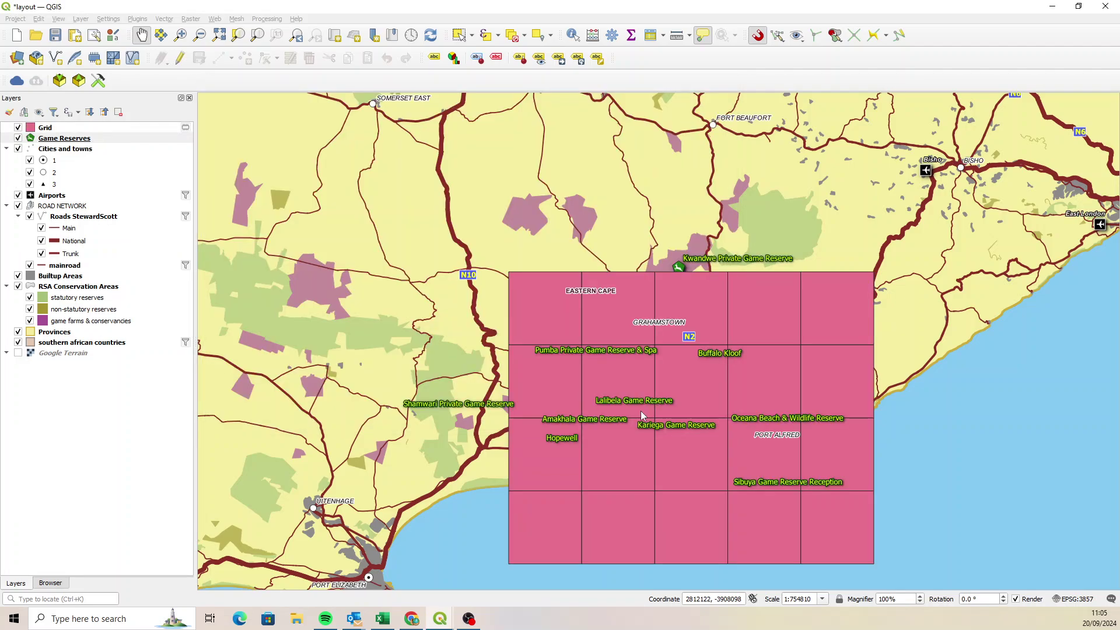
{"action": "left_click", "coordinate": [74, 129]}
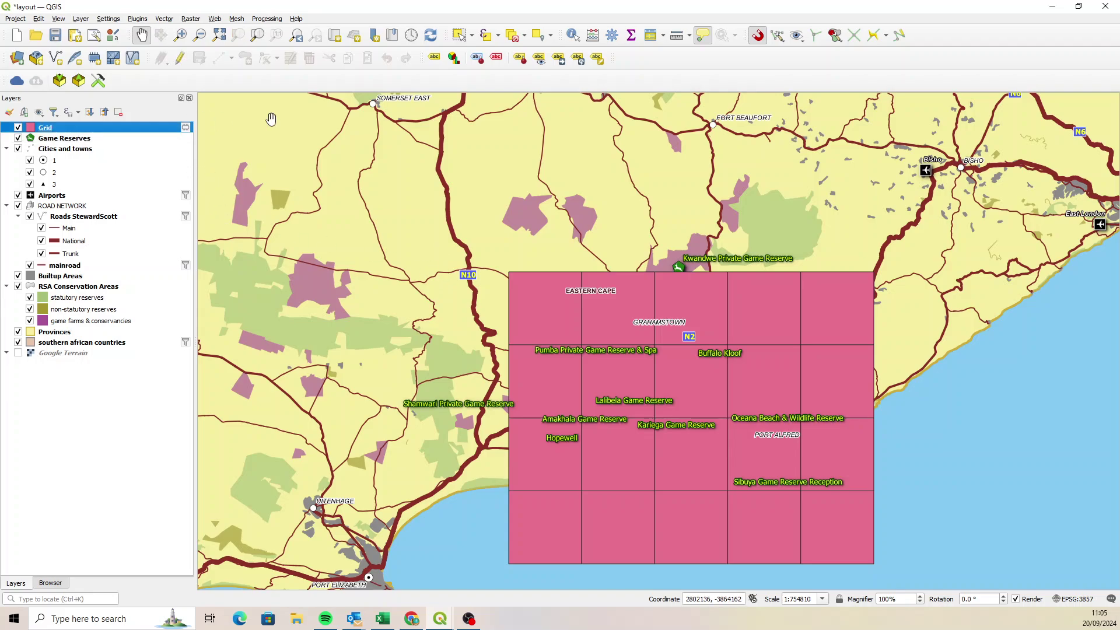
{"action": "left_click", "coordinate": [651, 35]}
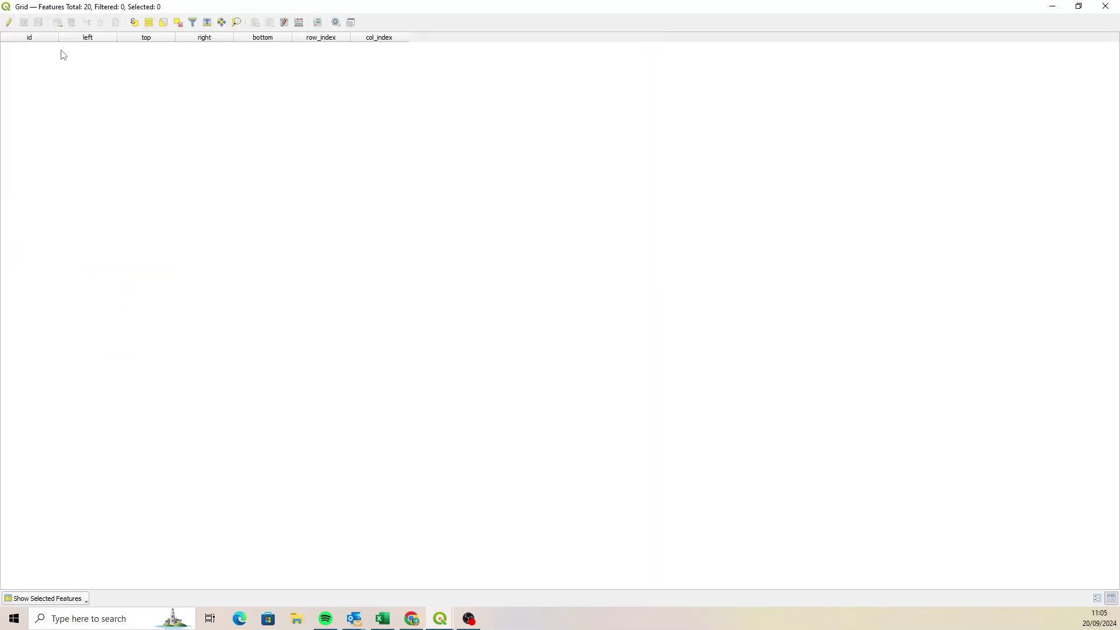
{"action": "left_click", "coordinate": [9, 22]}
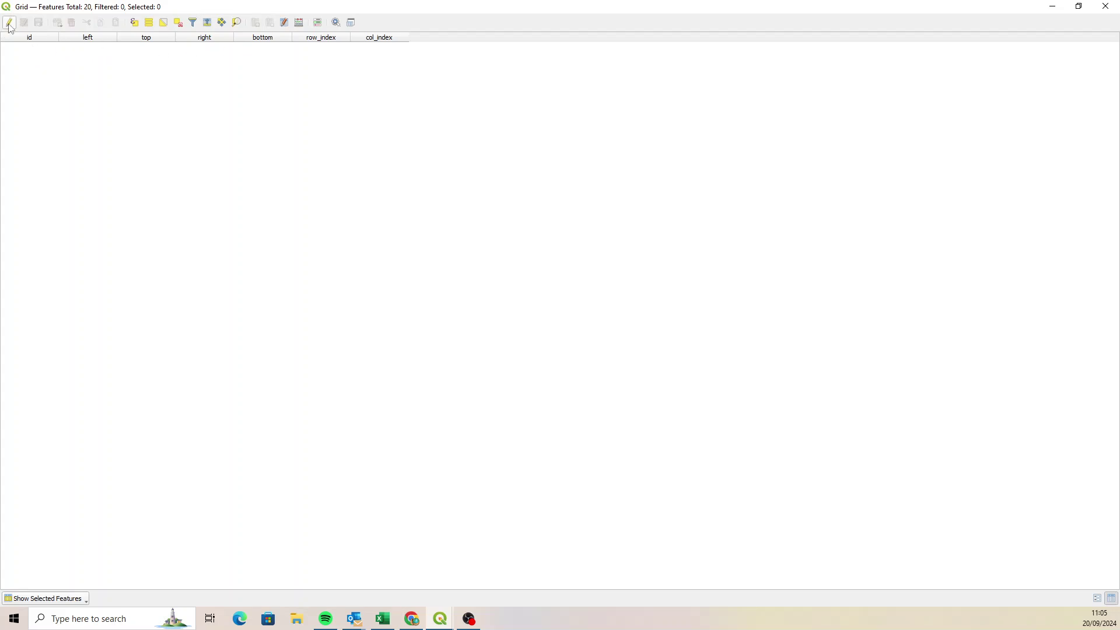
{"action": "left_click", "coordinate": [300, 24]}
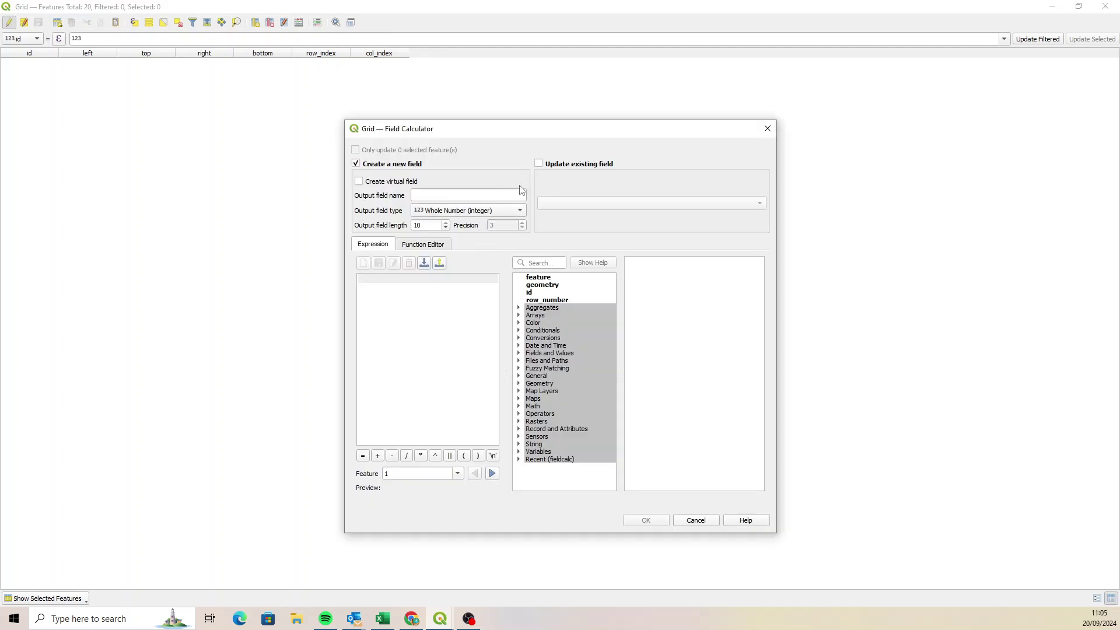
{"action": "left_click", "coordinate": [768, 128]}
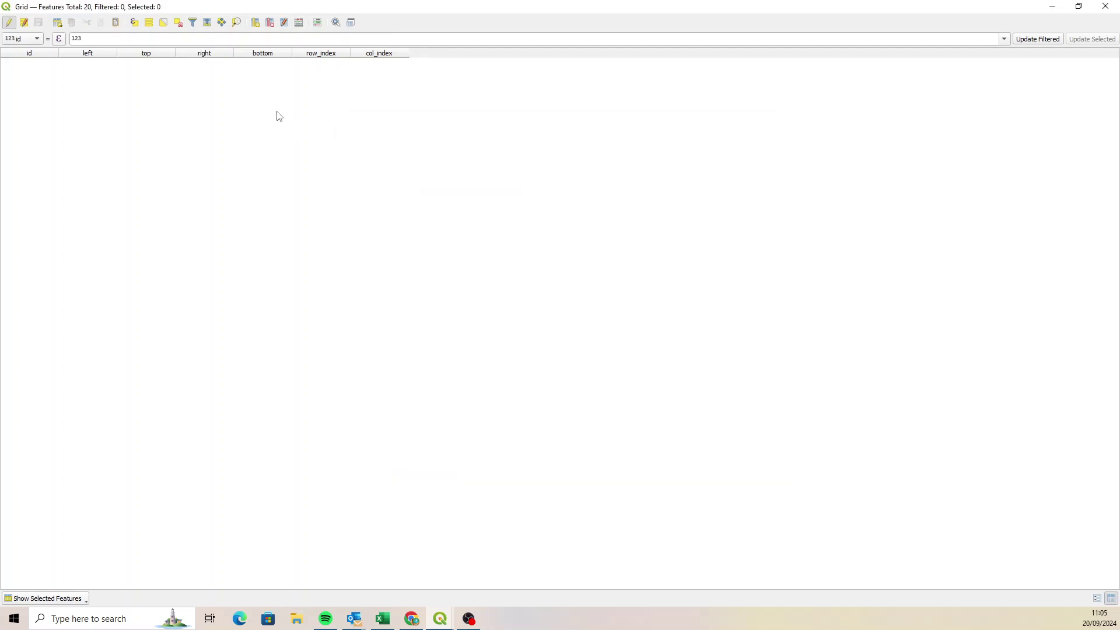
Step: Add a Text (string) field named TITLE to the Grid layer and close the table
{"action": "left_click", "coordinate": [256, 22]}
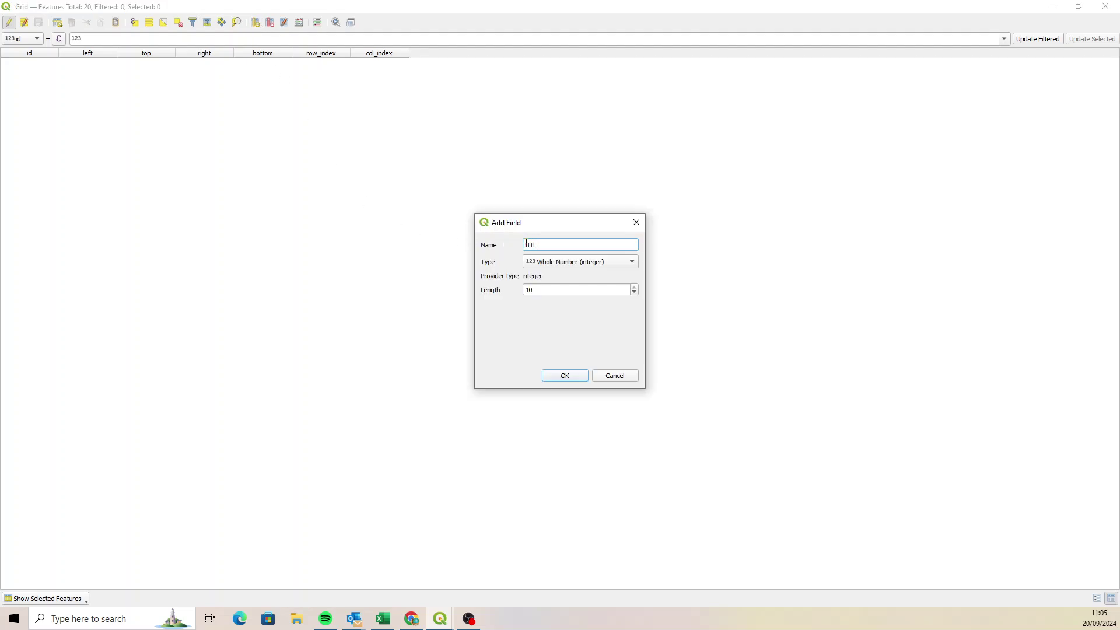
{"action": "type", "text": "TITLE"}
{"action": "left_click", "coordinate": [576, 261]}
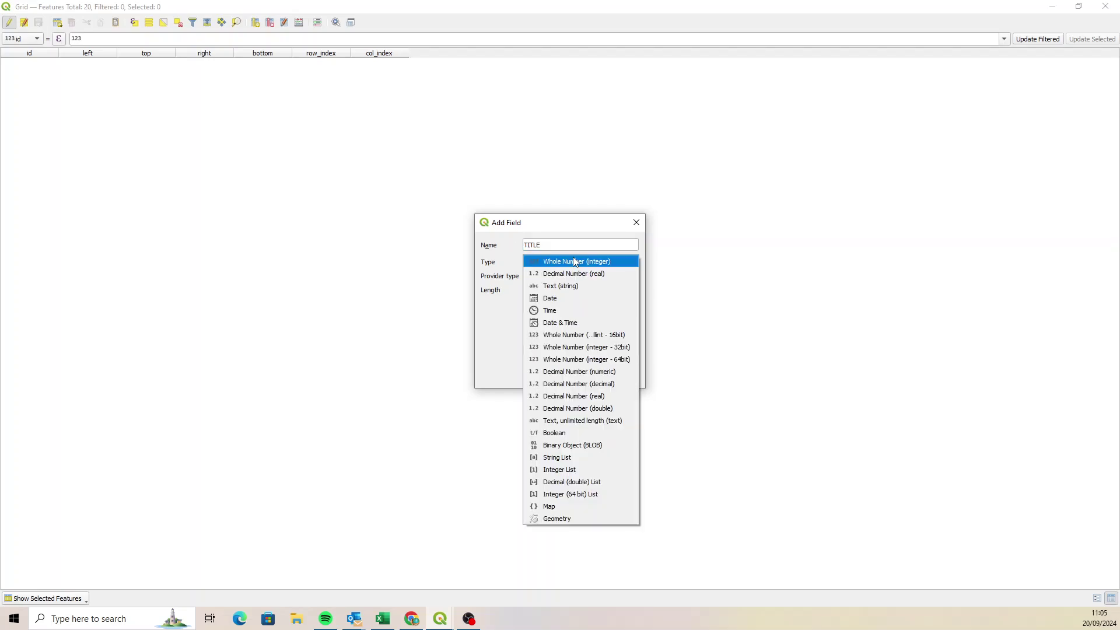
{"action": "left_click", "coordinate": [544, 294]}
{"action": "left_click", "coordinate": [565, 376]}
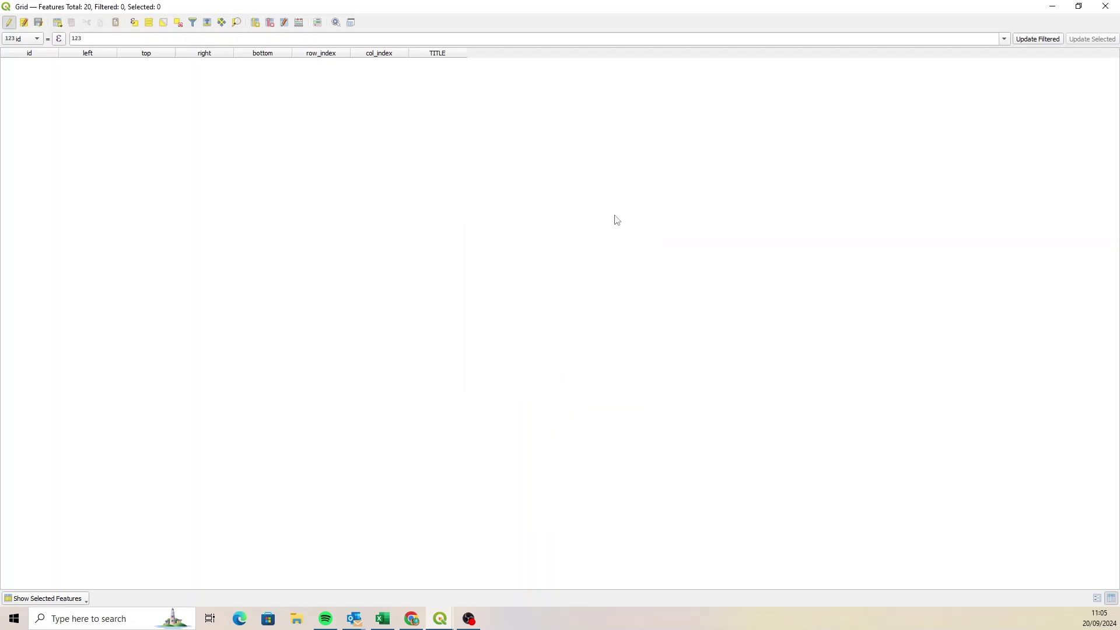
{"action": "left_click", "coordinate": [1104, 7]}
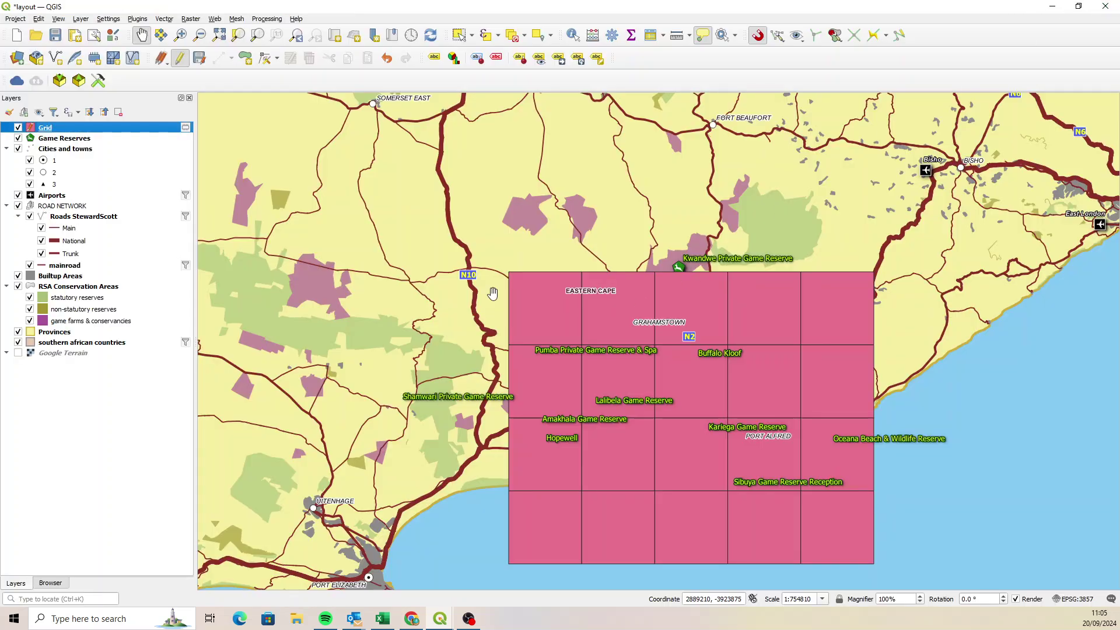
Step: Select the top-left grid cell and set its TITLE to A1
{"action": "left_click", "coordinate": [459, 35]}
{"action": "left_click", "coordinate": [547, 317]}
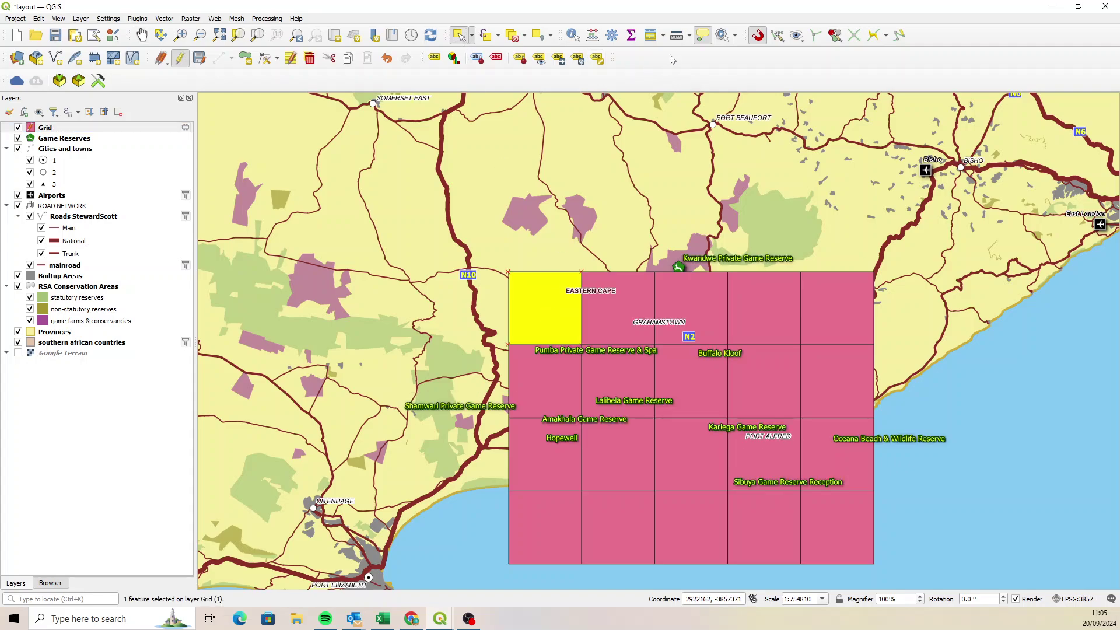
{"action": "left_click", "coordinate": [651, 35]}
{"action": "left_click", "coordinate": [1079, 6]}
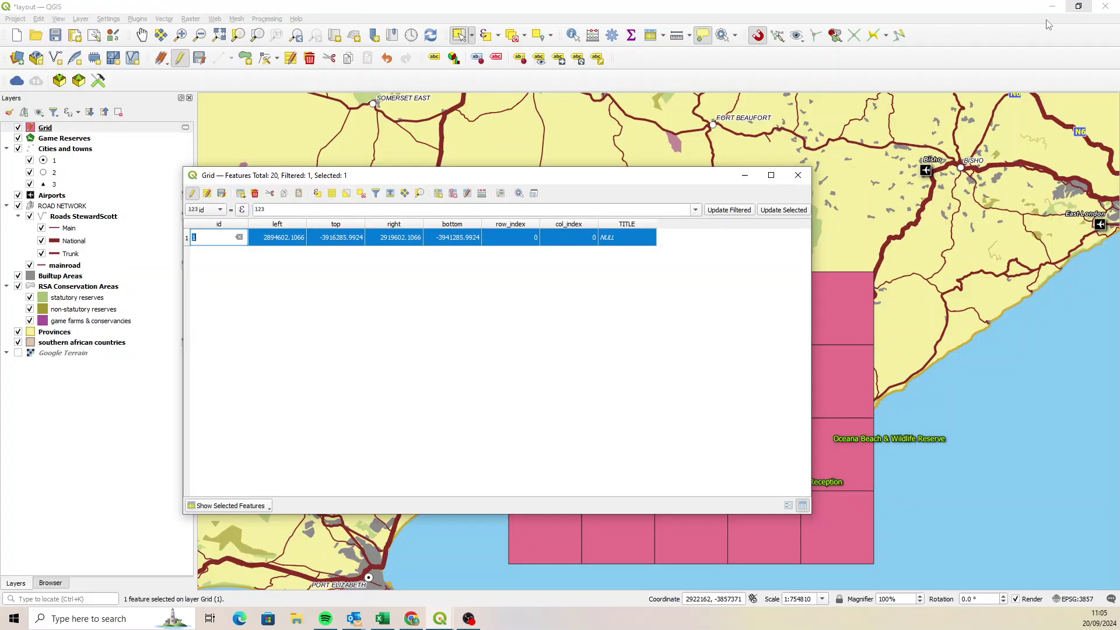
{"action": "double_click", "coordinate": [618, 236]}
{"action": "type", "text": "A"}
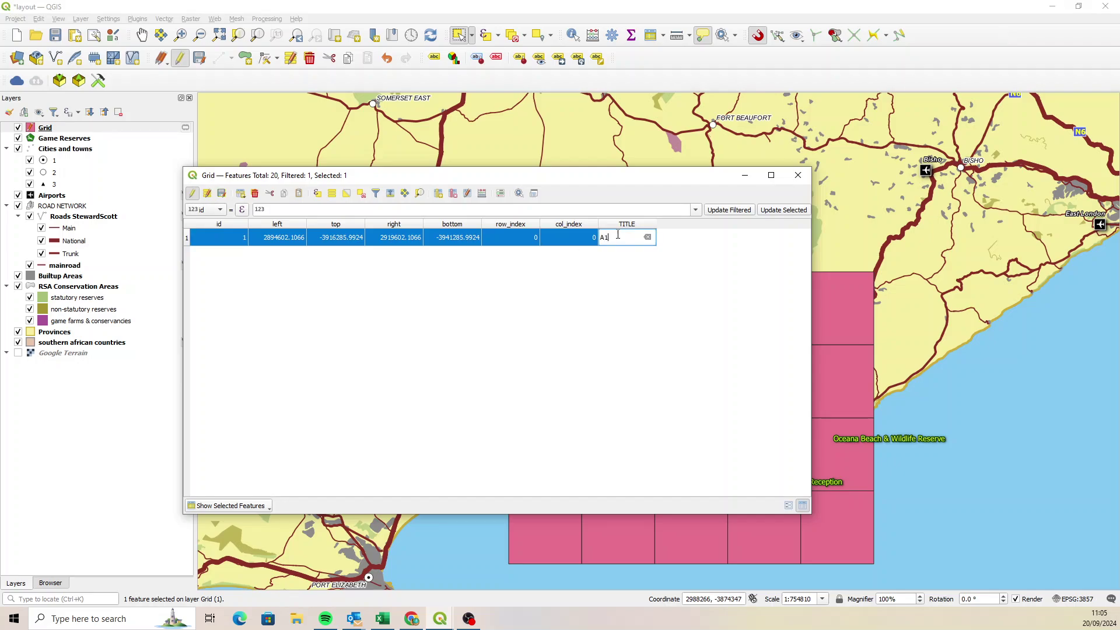
{"action": "type", "text": "1"}
{"action": "key", "text": "Return"}
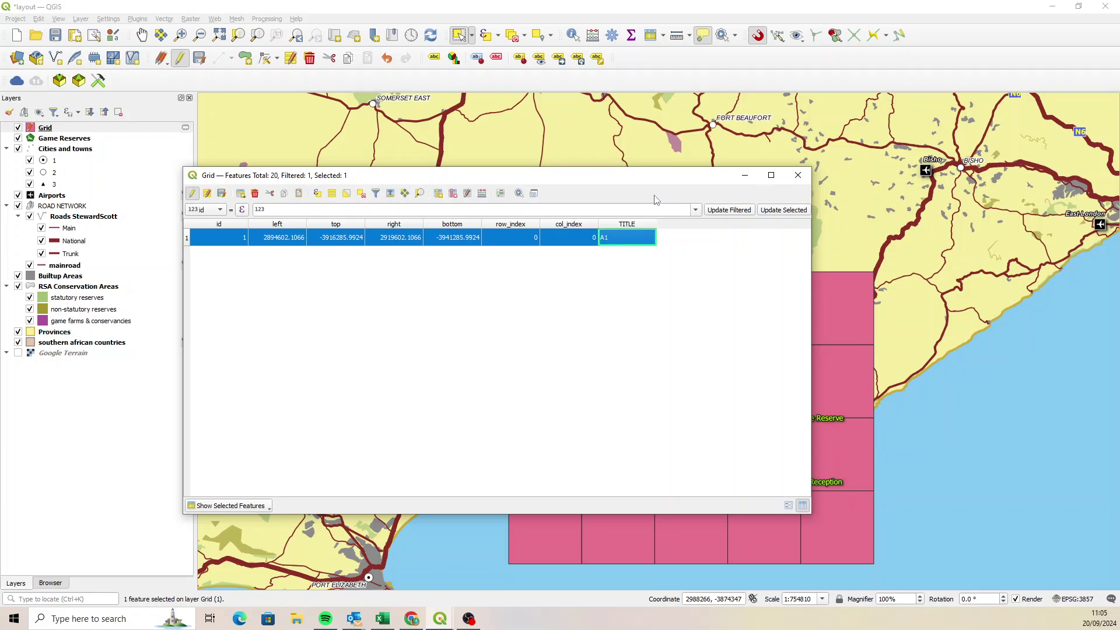
Step: Select the second top-row cell and set its TITLE to B1
{"action": "left_click_drag", "start_coordinate": [641, 168], "coordinate": [593, 317]}
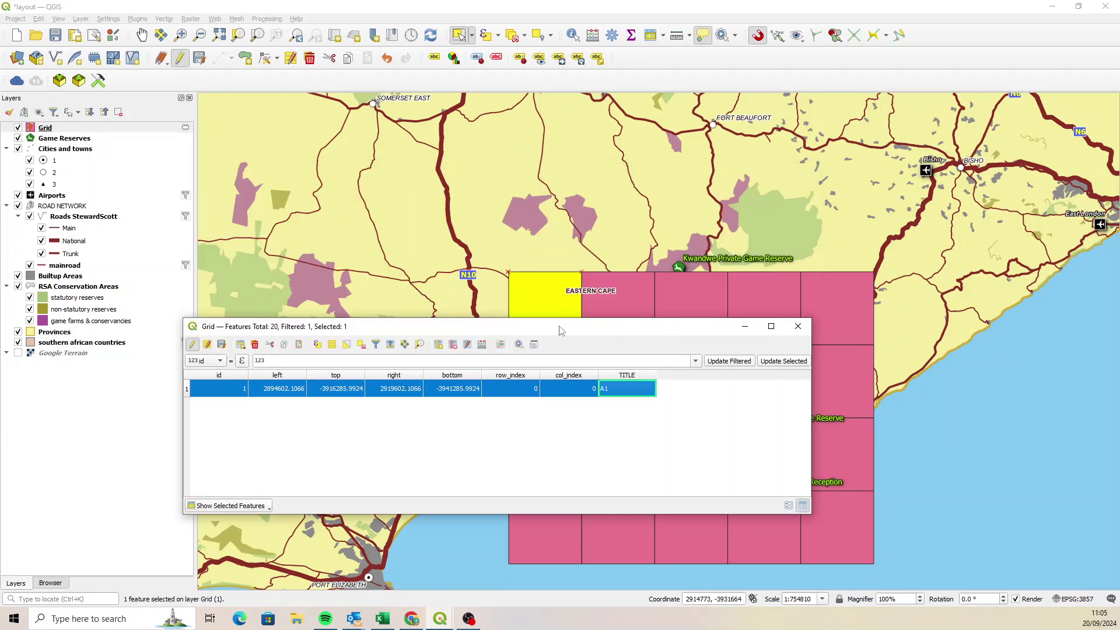
{"action": "left_click_drag", "start_coordinate": [563, 326], "coordinate": [563, 79]}
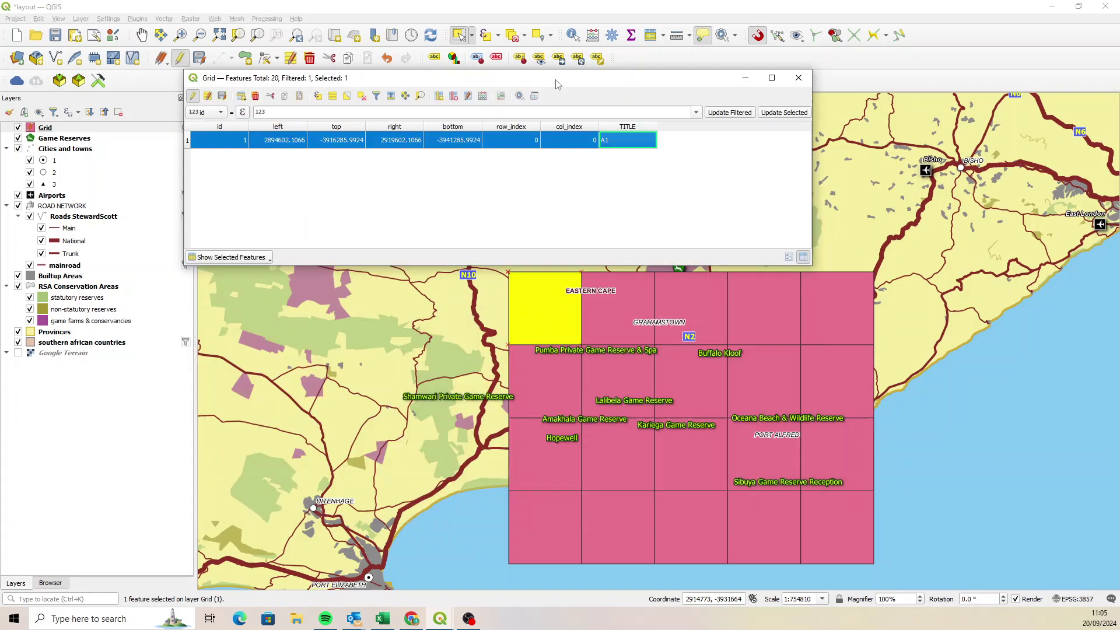
{"action": "left_click", "coordinate": [610, 317]}
{"action": "left_click", "coordinate": [609, 317]}
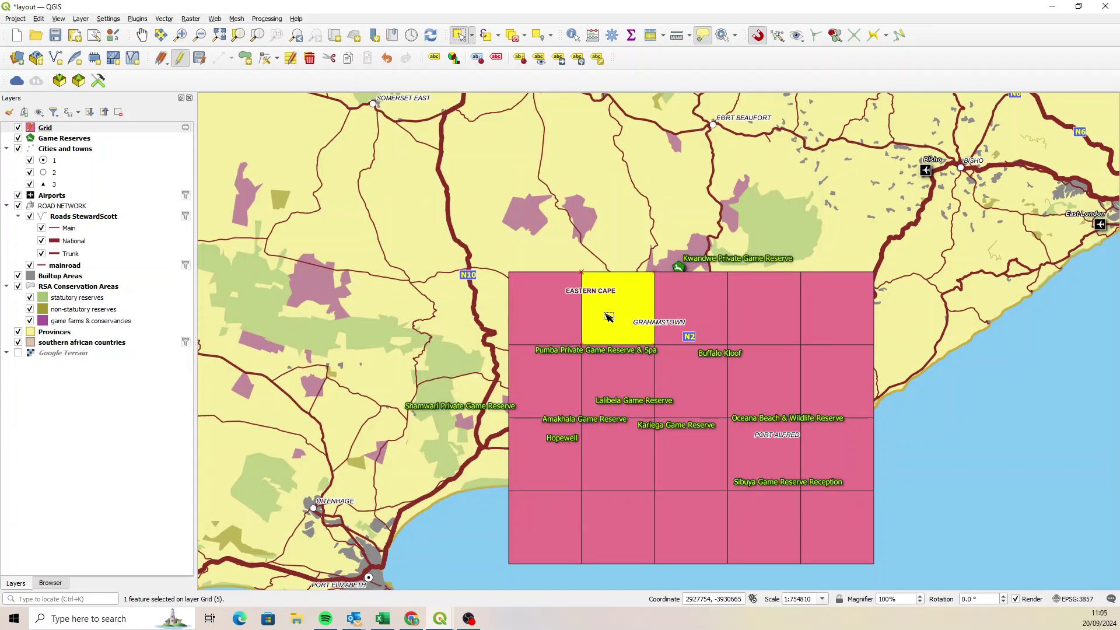
{"action": "left_click", "coordinate": [652, 36]}
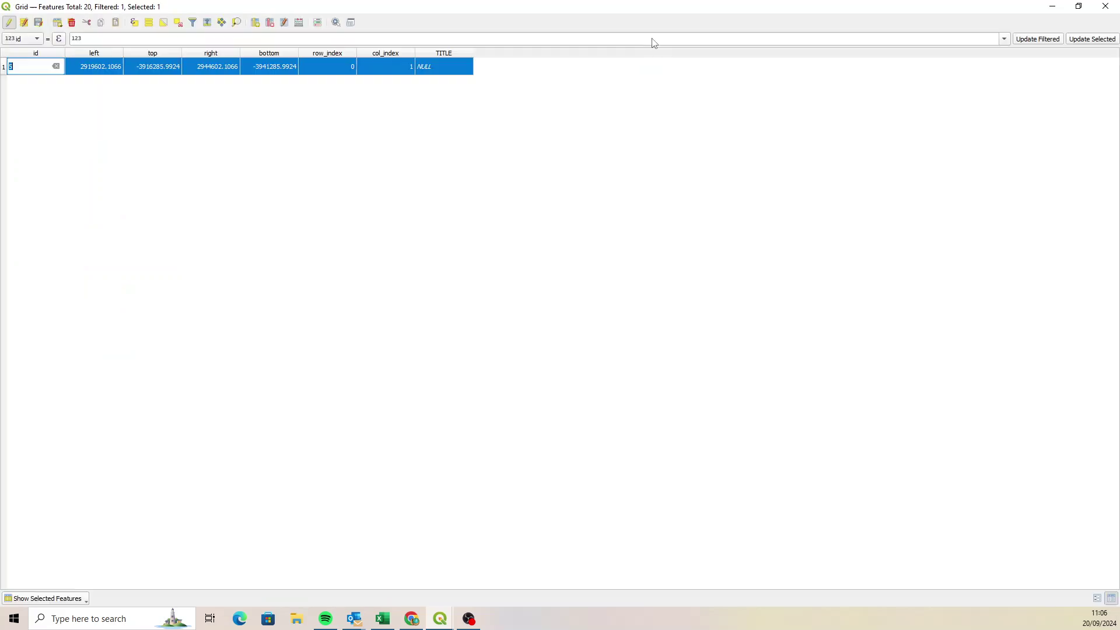
{"action": "double_click", "coordinate": [438, 66]}
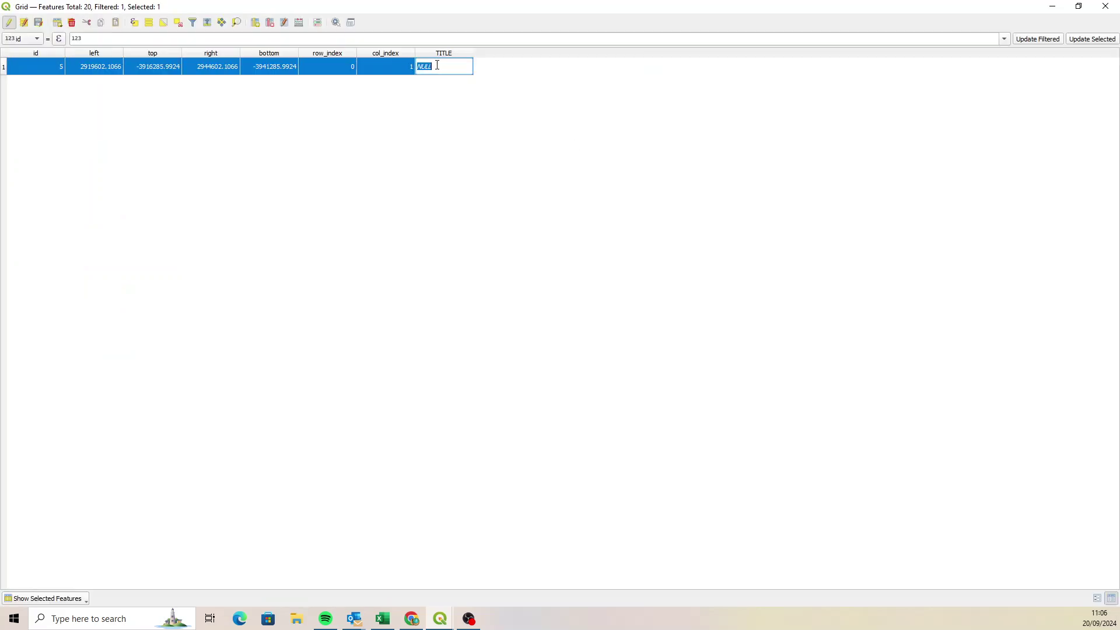
{"action": "type", "text": "B1"}
{"action": "left_click", "coordinate": [1105, 6]}
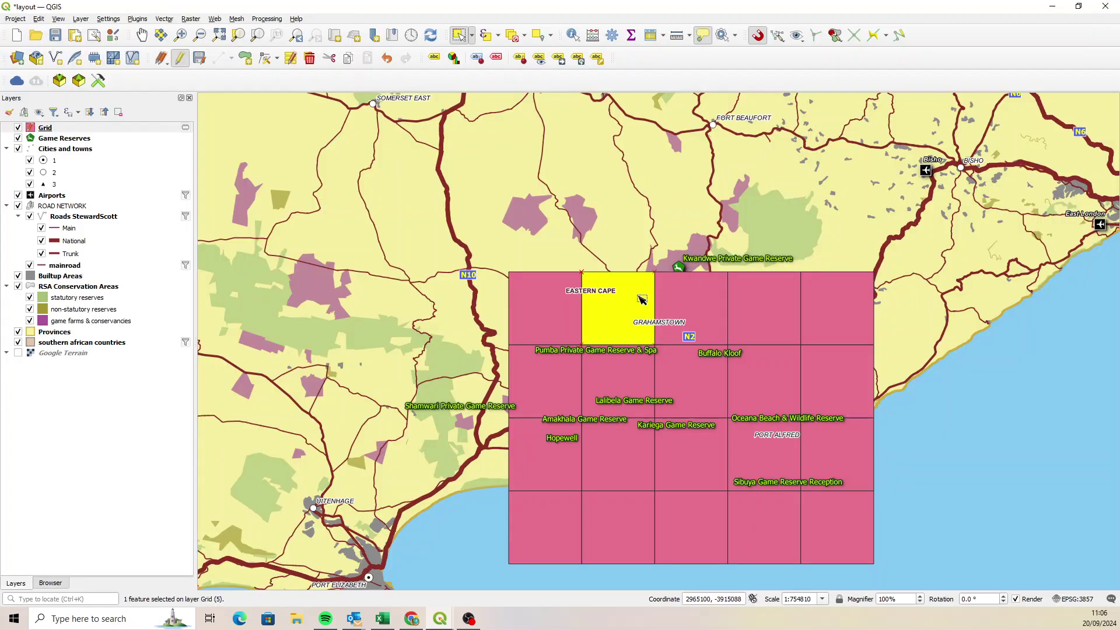
Step: Set the third top-row cell's TITLE to C1, then stop editing and save the Grid edits
{"action": "left_click", "coordinate": [689, 308]}
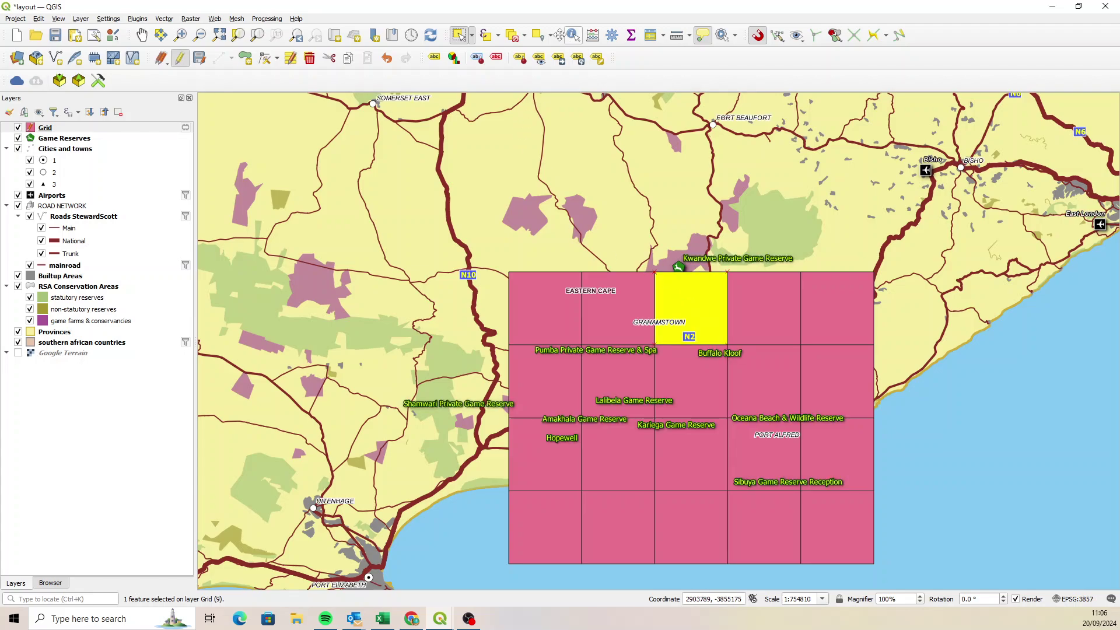
{"action": "key", "text": "shift+F6"}
{"action": "double_click", "coordinate": [429, 69]}
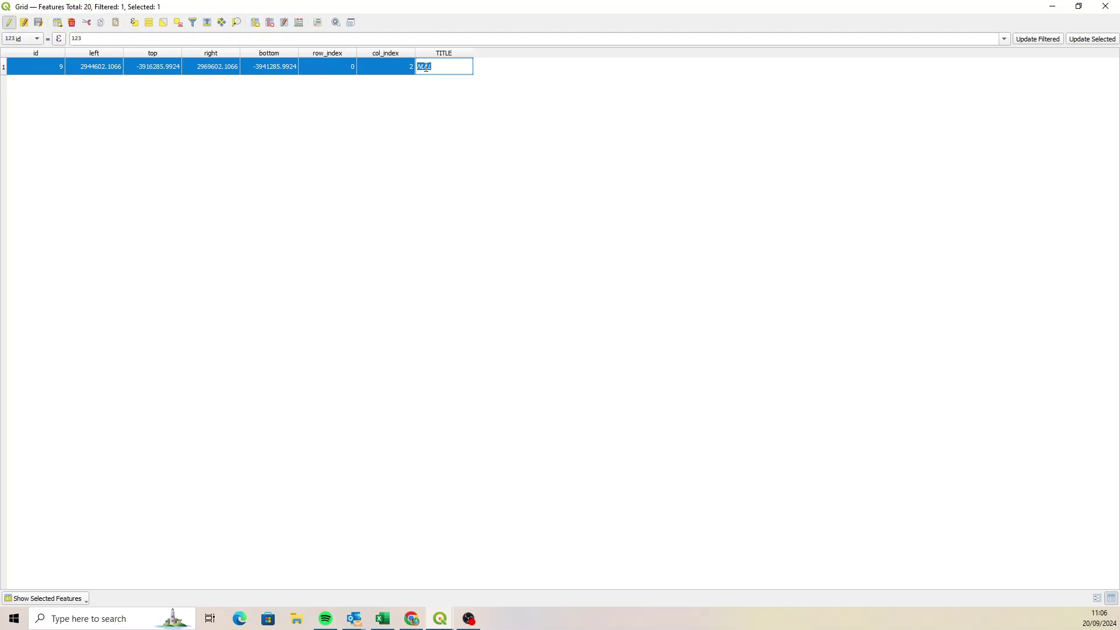
{"action": "type", "text": "C1"}
{"action": "key", "text": "Return"}
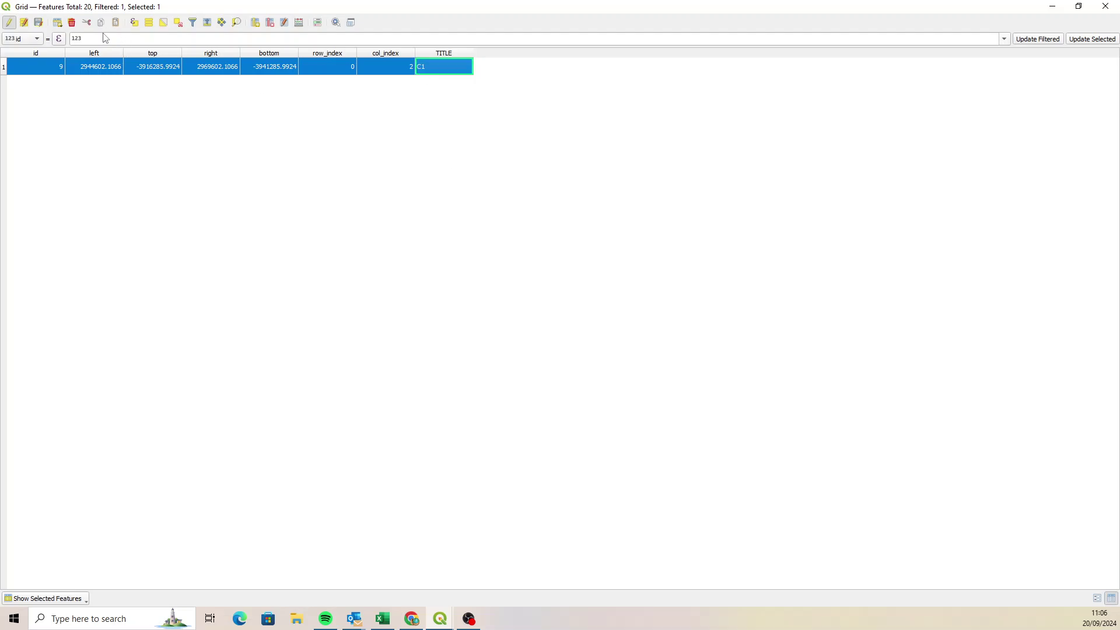
{"action": "left_click", "coordinate": [8, 23]}
{"action": "left_click", "coordinate": [512, 316]}
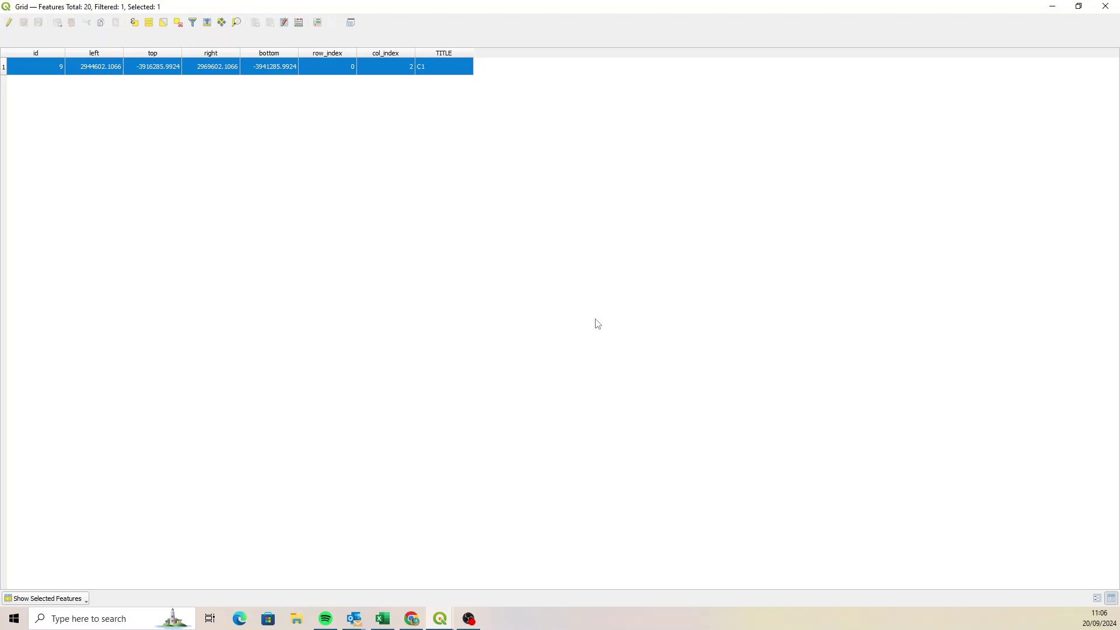
Step: Set the Grid layer's Simple Fill style to No Brush and clear the cell selection
{"action": "left_click", "coordinate": [1106, 7]}
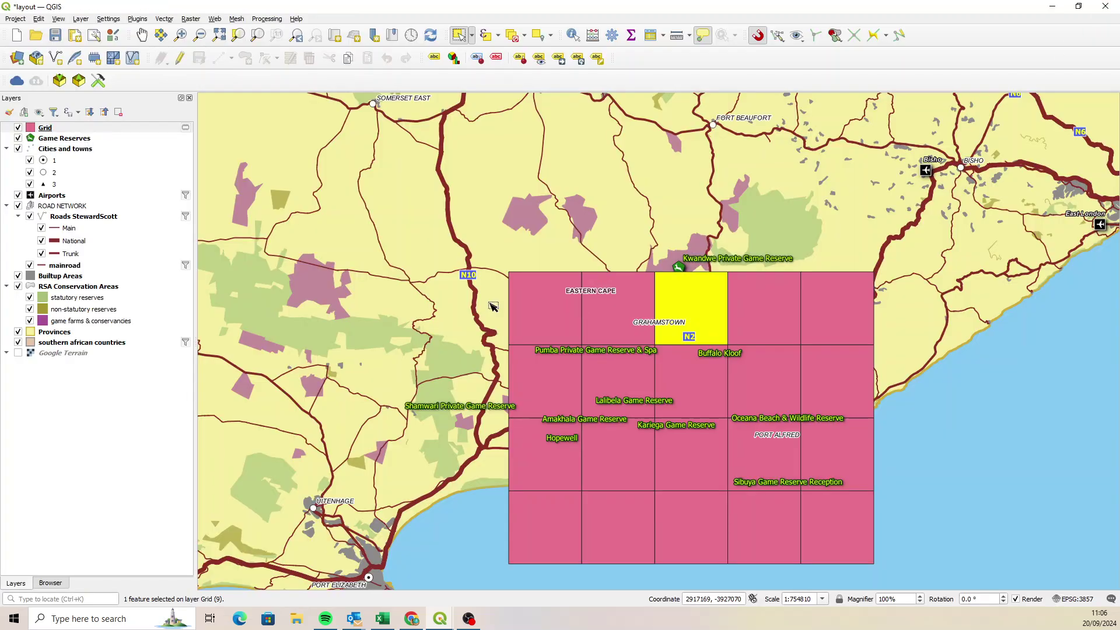
{"action": "left_click", "coordinate": [65, 129]}
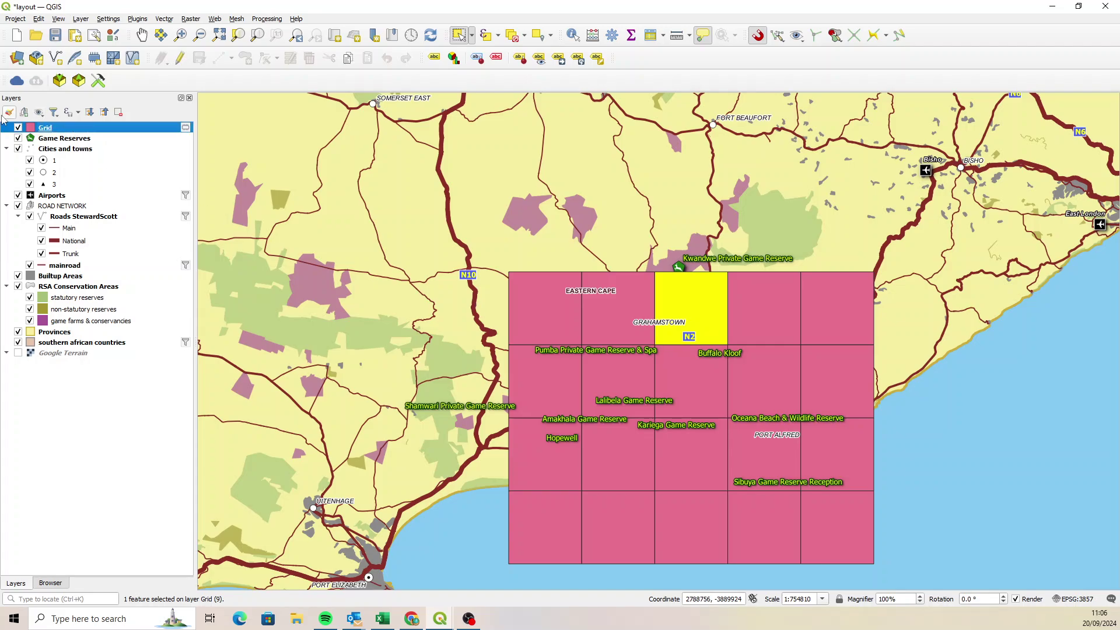
{"action": "left_click", "coordinate": [9, 112]}
{"action": "left_click", "coordinate": [962, 160]}
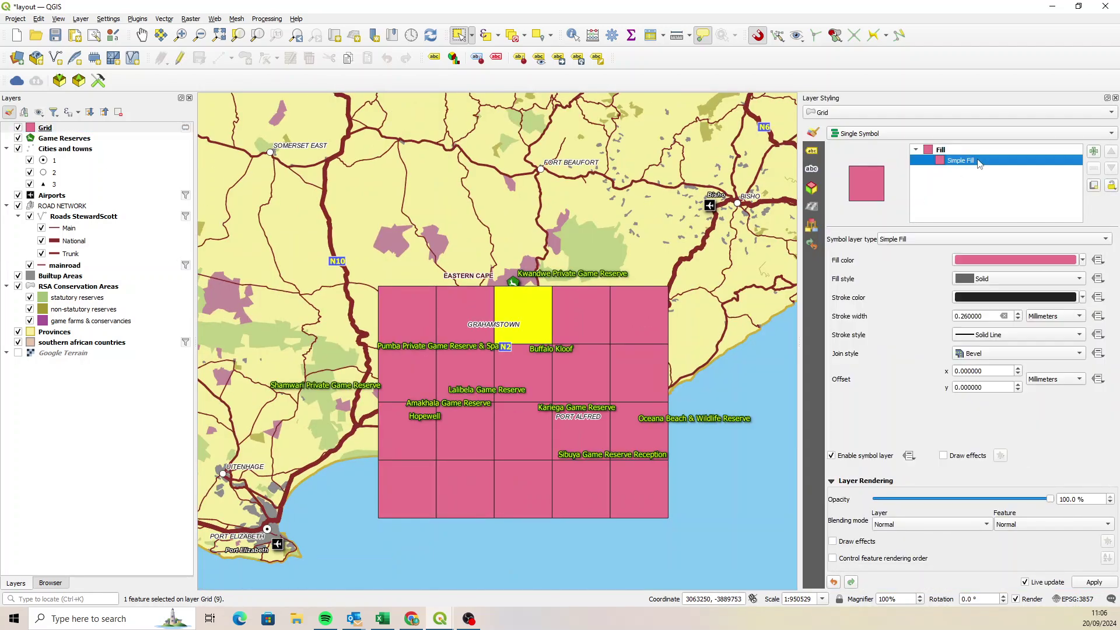
{"action": "left_click", "coordinate": [996, 260]}
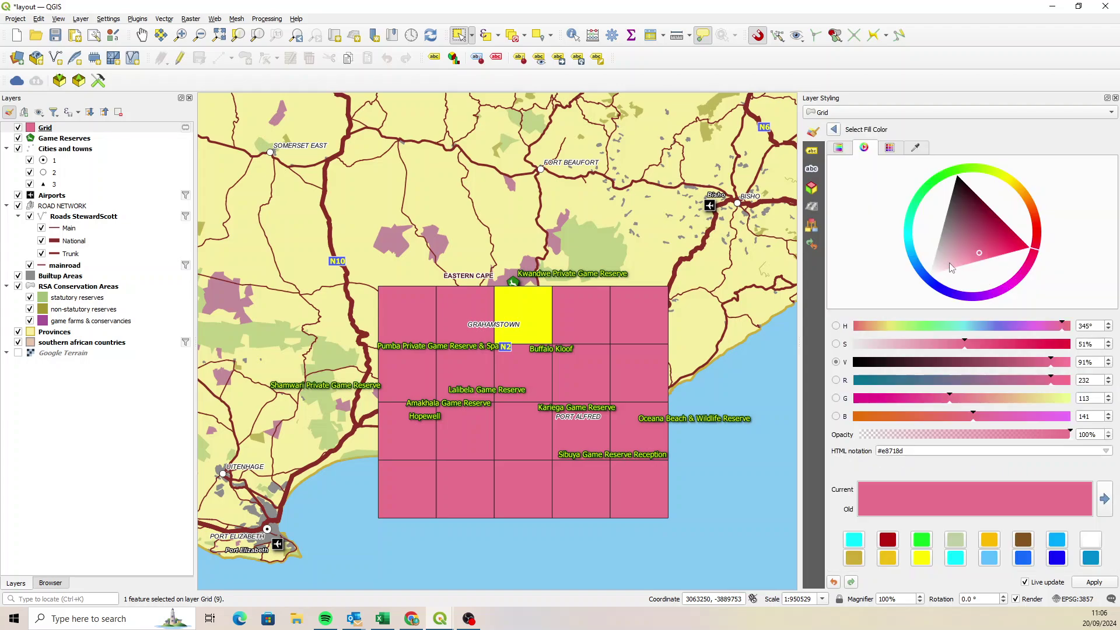
{"action": "left_click", "coordinate": [834, 130]}
{"action": "left_click", "coordinate": [999, 280]}
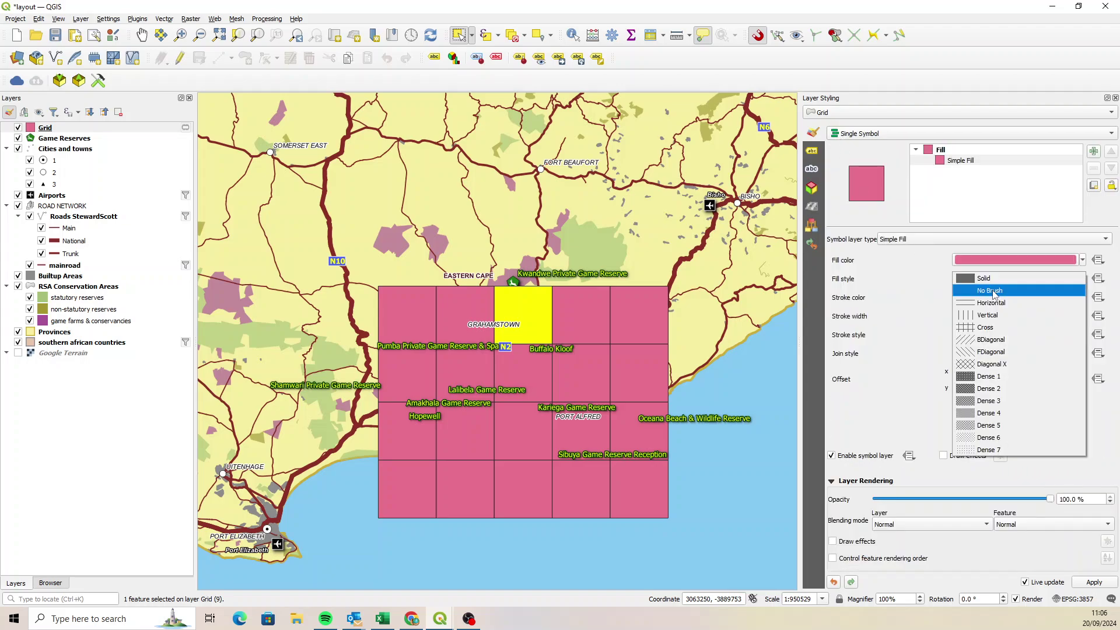
{"action": "left_click", "coordinate": [992, 288]}
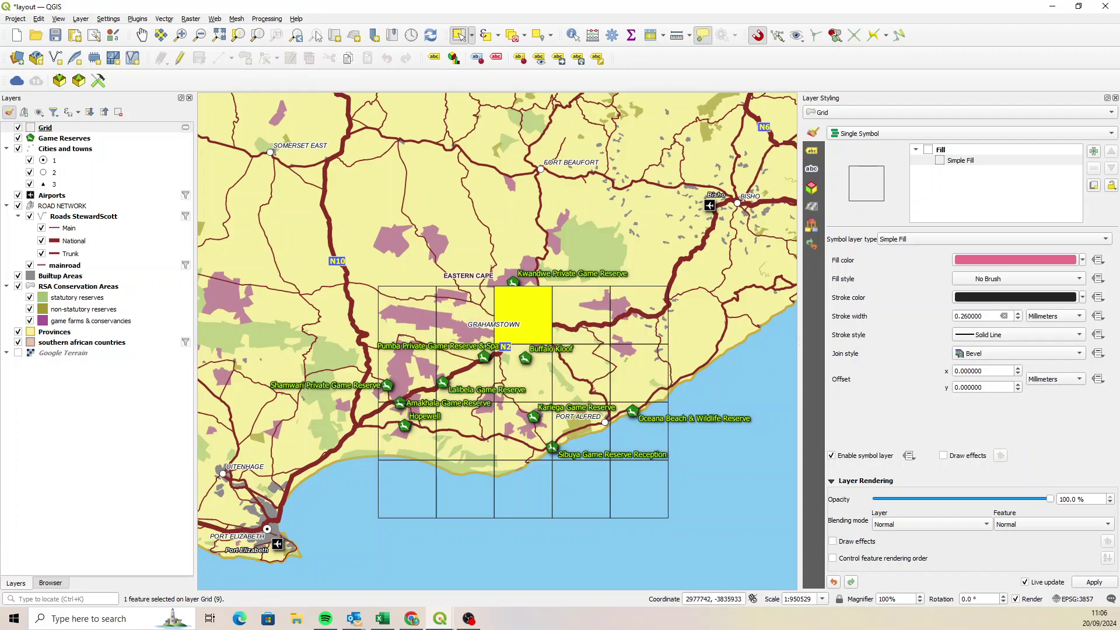
{"action": "left_click", "coordinate": [487, 35]}
Step: Turn on Single Labels for Grid using the TITLE field with a text buffer drawn
{"action": "left_click", "coordinate": [812, 151]}
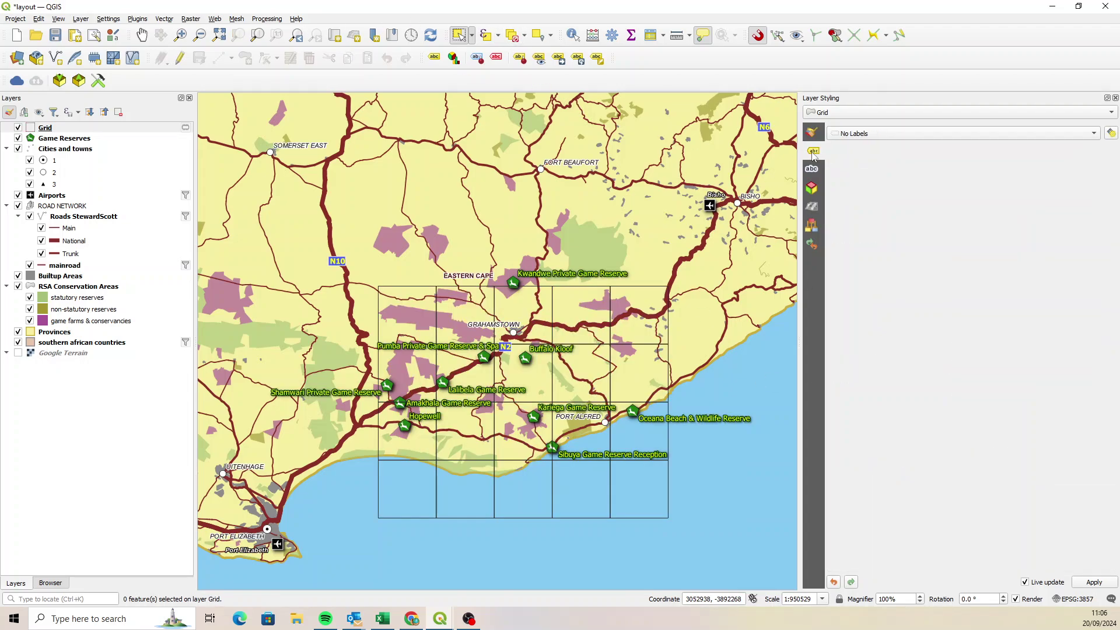
{"action": "left_click", "coordinate": [878, 132]}
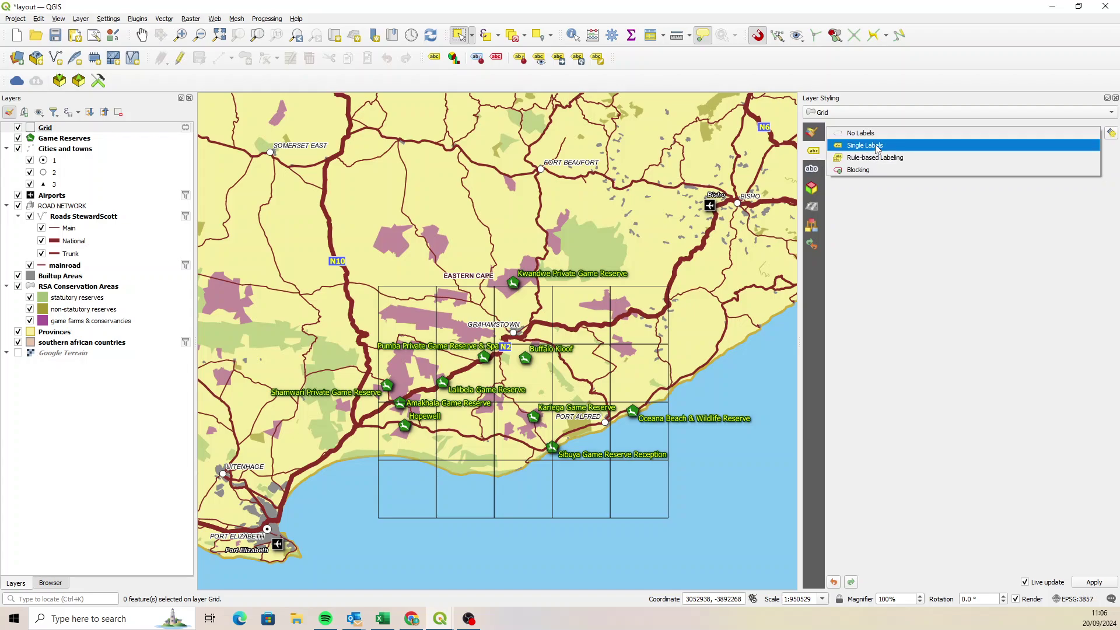
{"action": "left_click", "coordinate": [876, 148]}
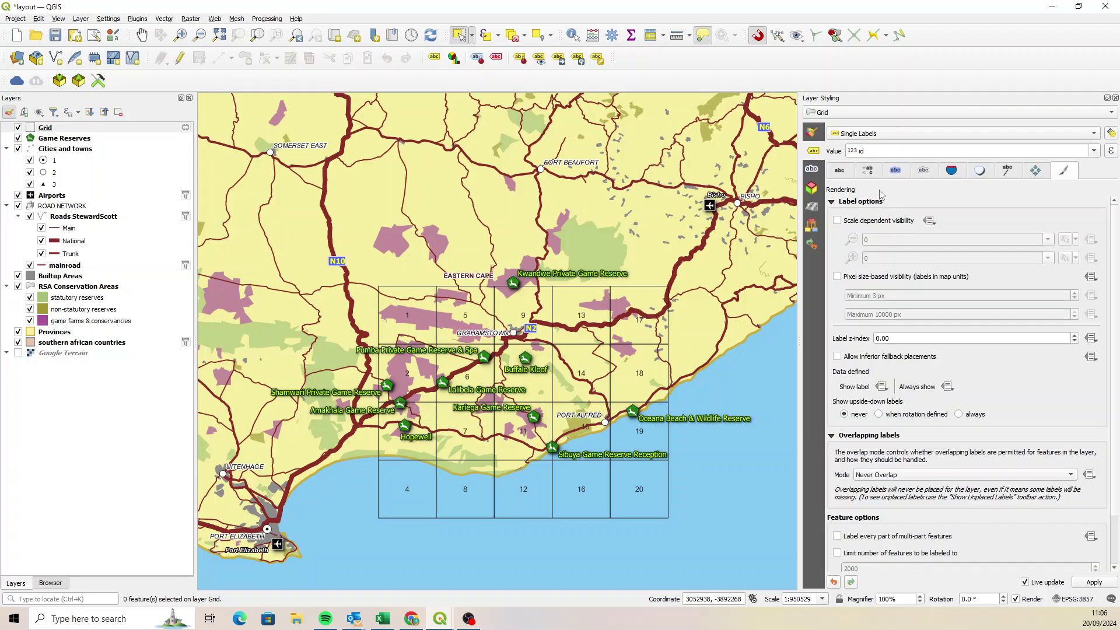
{"action": "left_click", "coordinate": [896, 170]}
{"action": "left_click", "coordinate": [831, 204]}
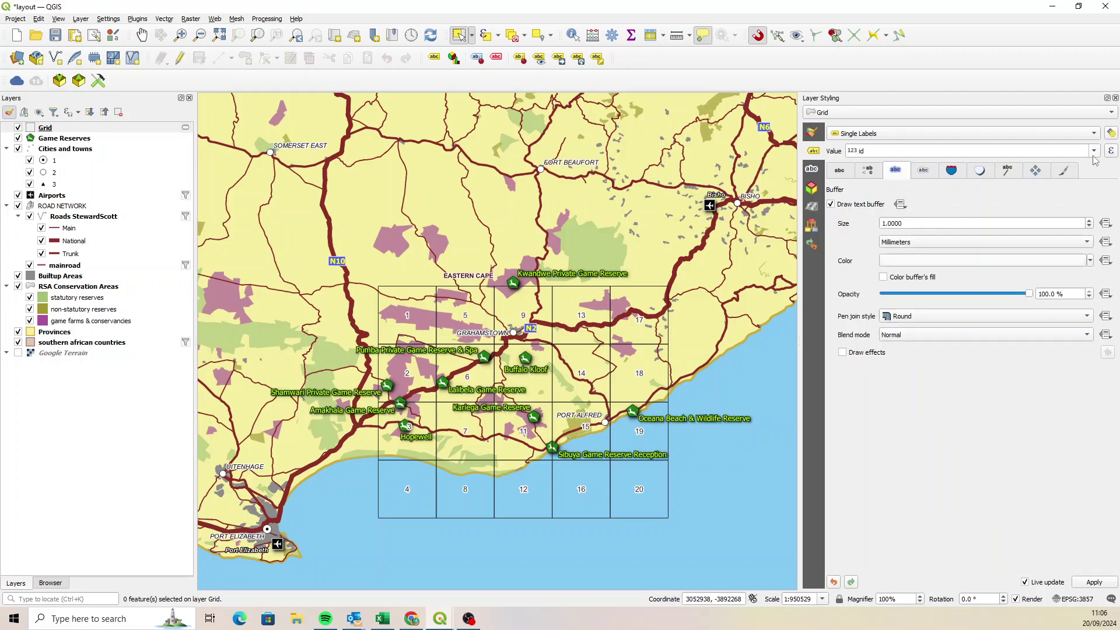
{"action": "left_click", "coordinate": [1094, 151]}
{"action": "left_click", "coordinate": [877, 263]}
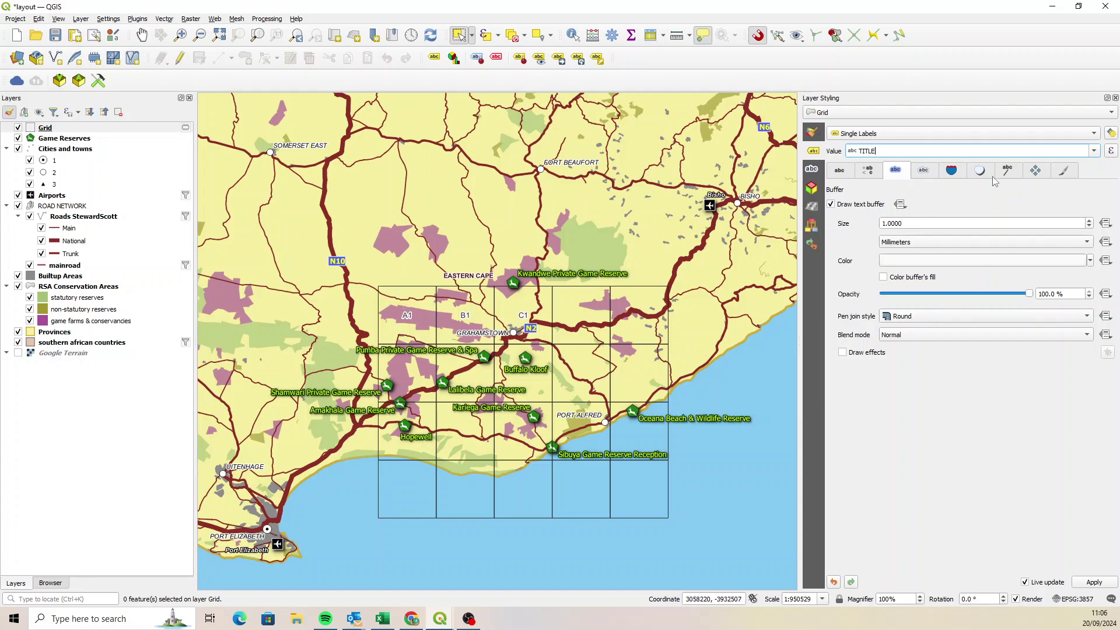
Step: Set the Grid label Placement Mode to Offset from Centroid
{"action": "left_click", "coordinate": [1041, 175]}
{"action": "left_click", "coordinate": [917, 242]}
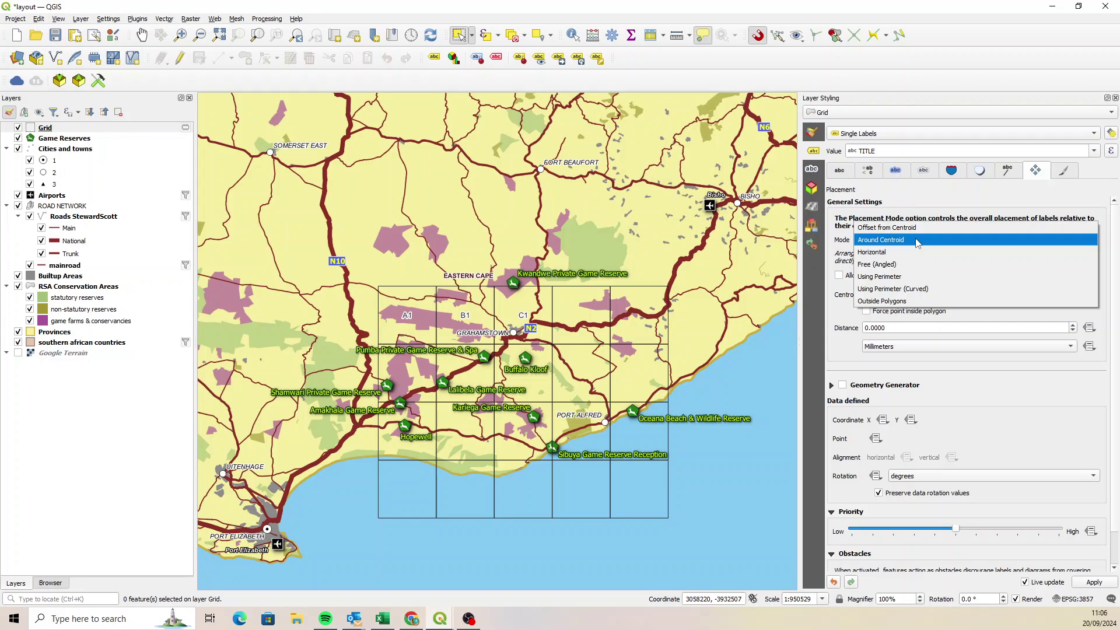
{"action": "left_click", "coordinate": [918, 278]}
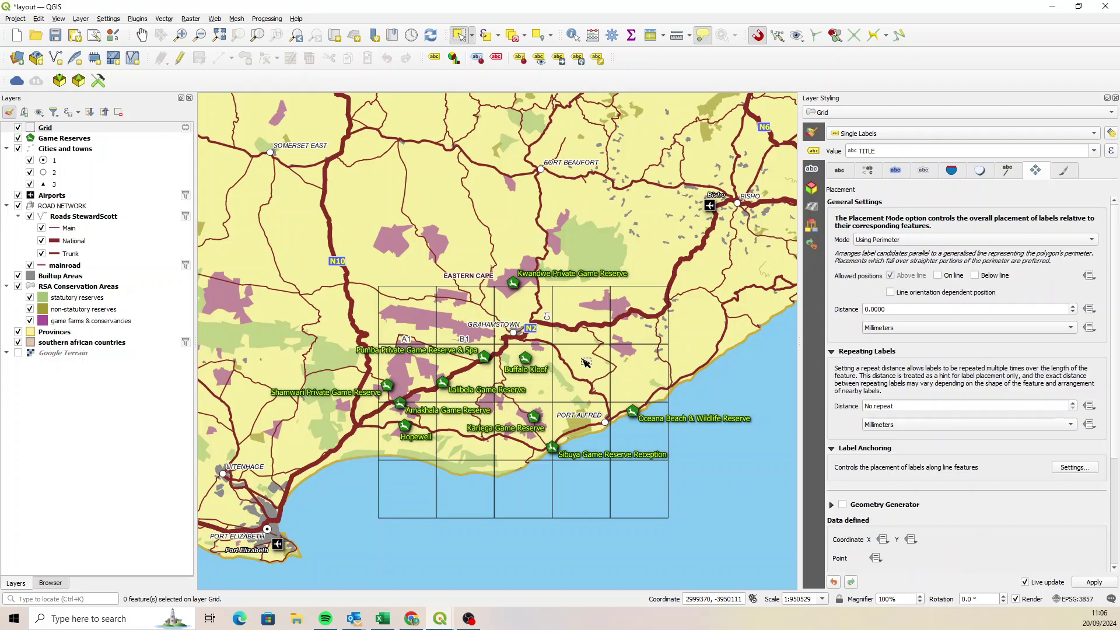
{"action": "left_click", "coordinate": [913, 241]}
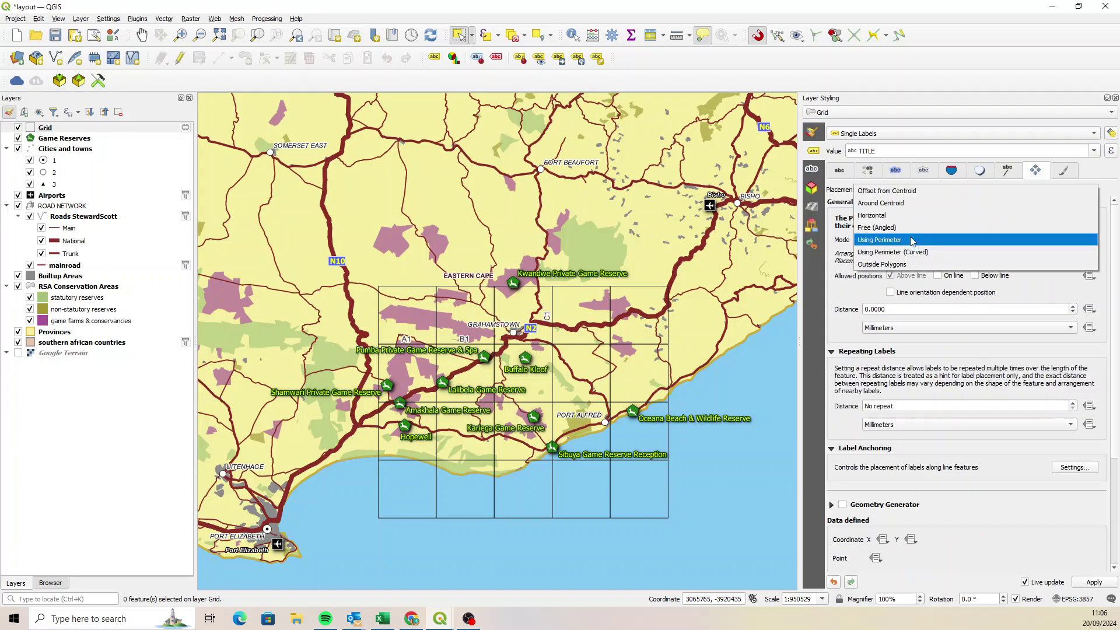
{"action": "left_click", "coordinate": [906, 206]}
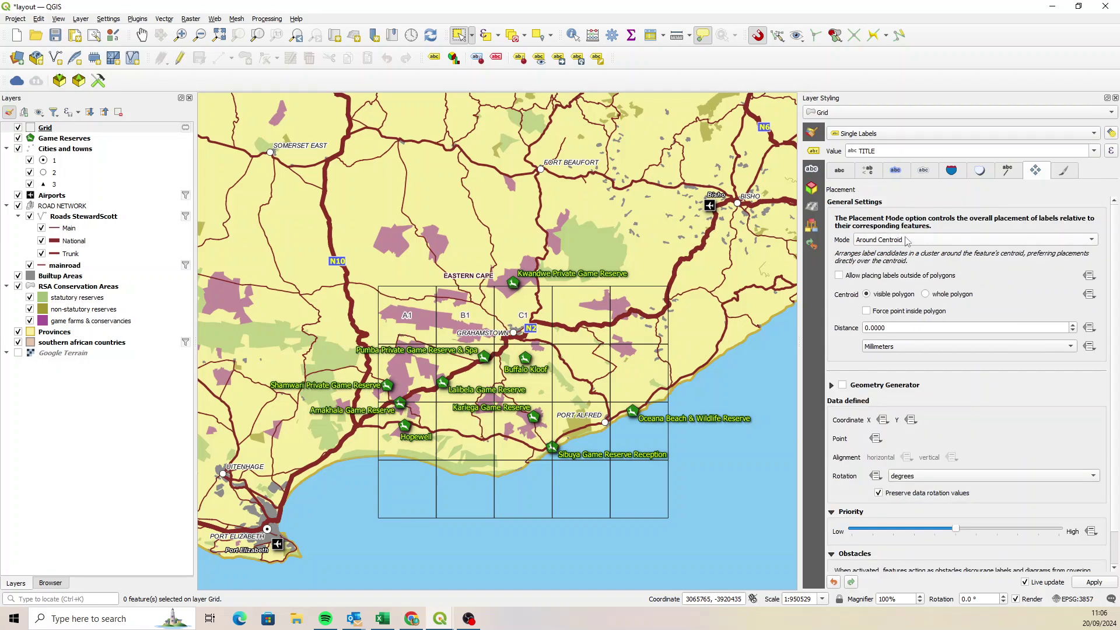
{"action": "left_click", "coordinate": [906, 240]}
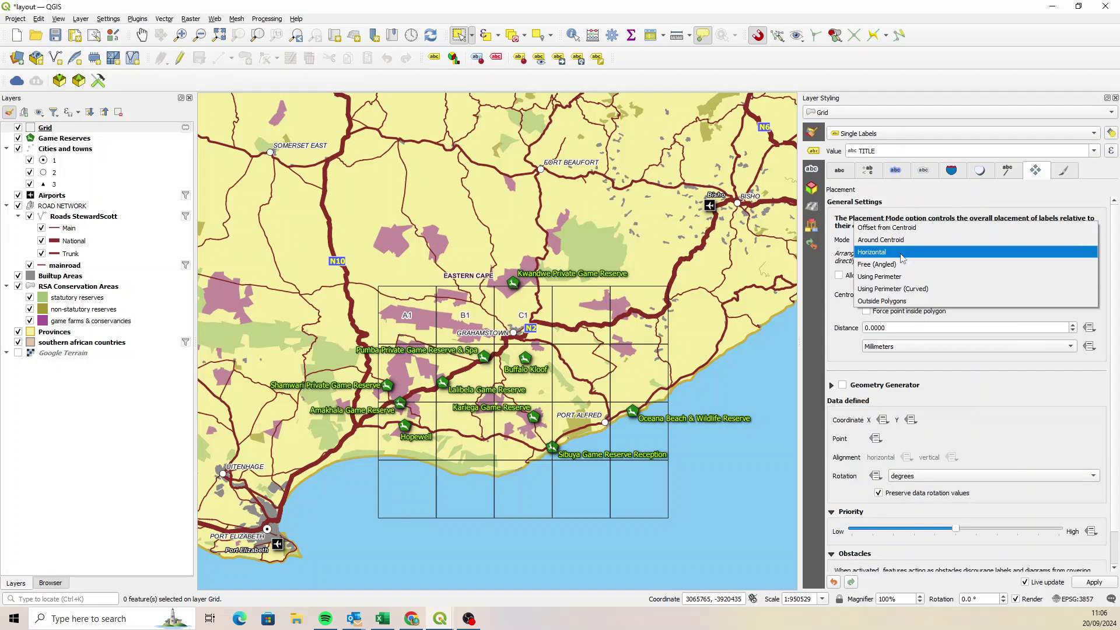
{"action": "left_click", "coordinate": [904, 228]}
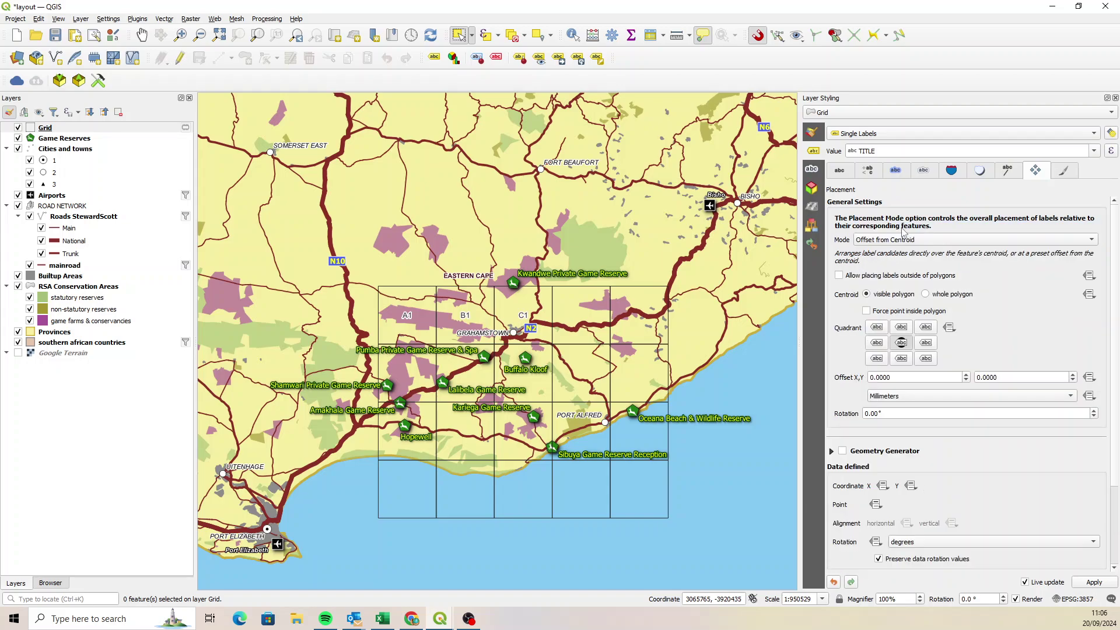
Step: Anchor Grid labels to the top-left quadrant with an X,Y offset of -8 and -8 mm
{"action": "left_click", "coordinate": [880, 331]}
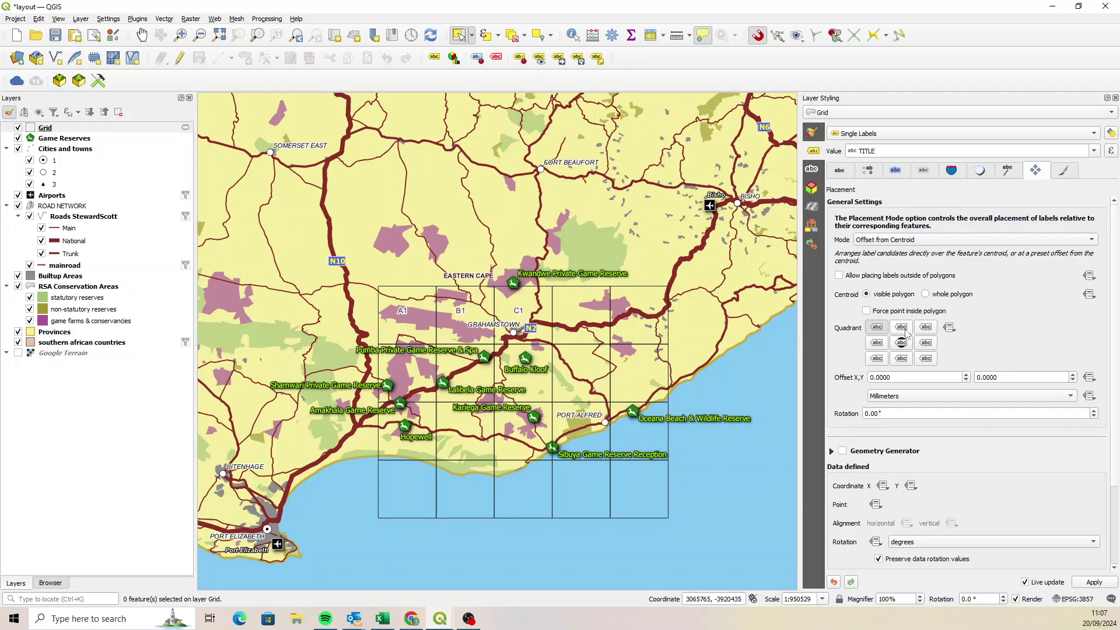
{"action": "left_click_drag", "start_coordinate": [915, 379], "coordinate": [847, 378]}
{"action": "type", "text": "10"}
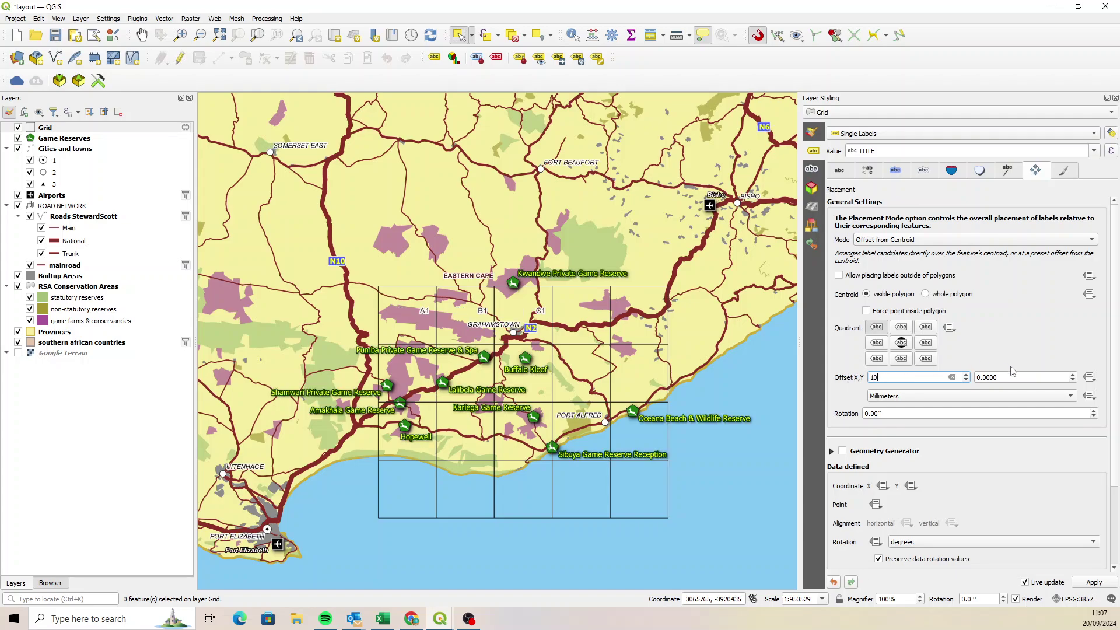
{"action": "left_click_drag", "start_coordinate": [895, 377], "coordinate": [828, 383]}
{"action": "left_click_drag", "start_coordinate": [929, 375], "coordinate": [842, 383]}
{"action": "type", "text": "8"}
{"action": "key", "text": "Tab"}
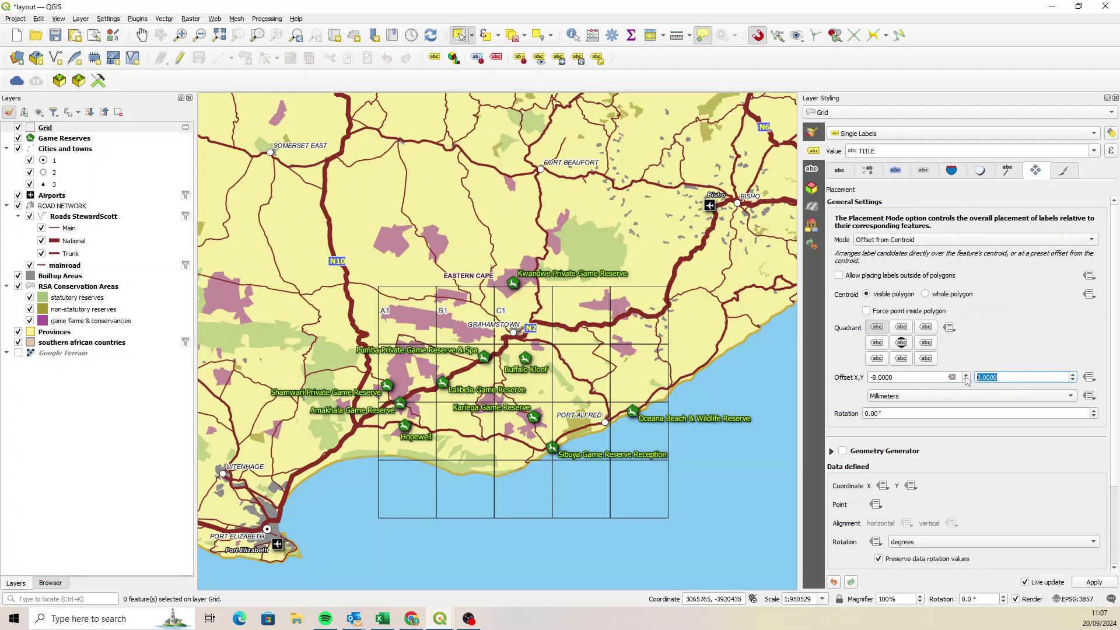
{"action": "type", "text": "10"}
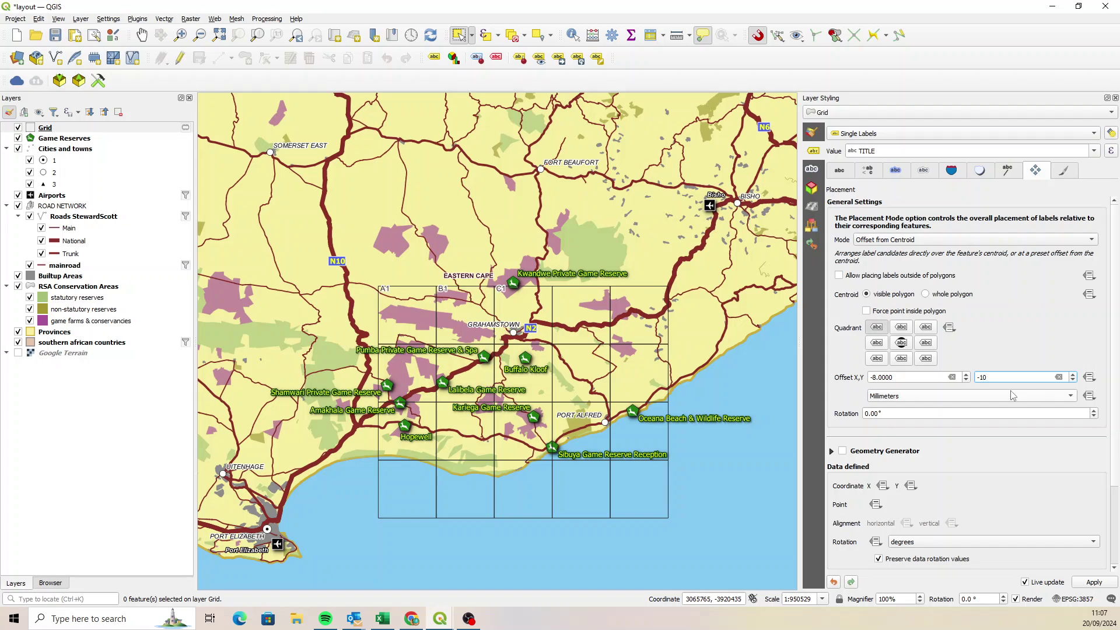
{"action": "key", "text": "ctrl+a"}
Step: Open the A4 GIRD print layout from the Layout Manager
{"action": "left_click", "coordinate": [94, 35]}
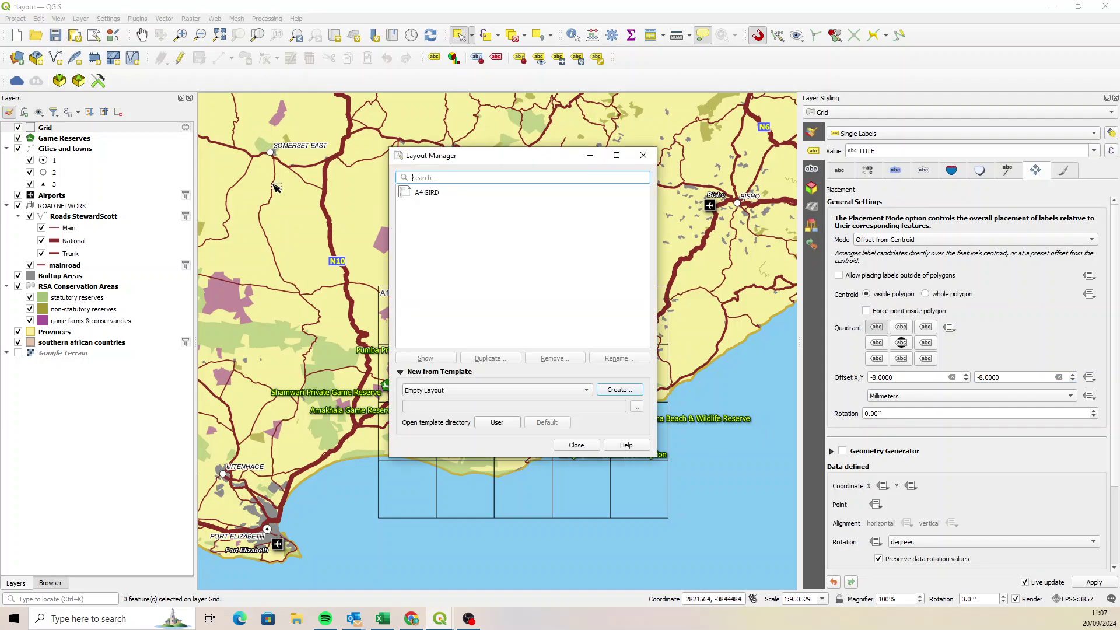
{"action": "left_click", "coordinate": [436, 193]}
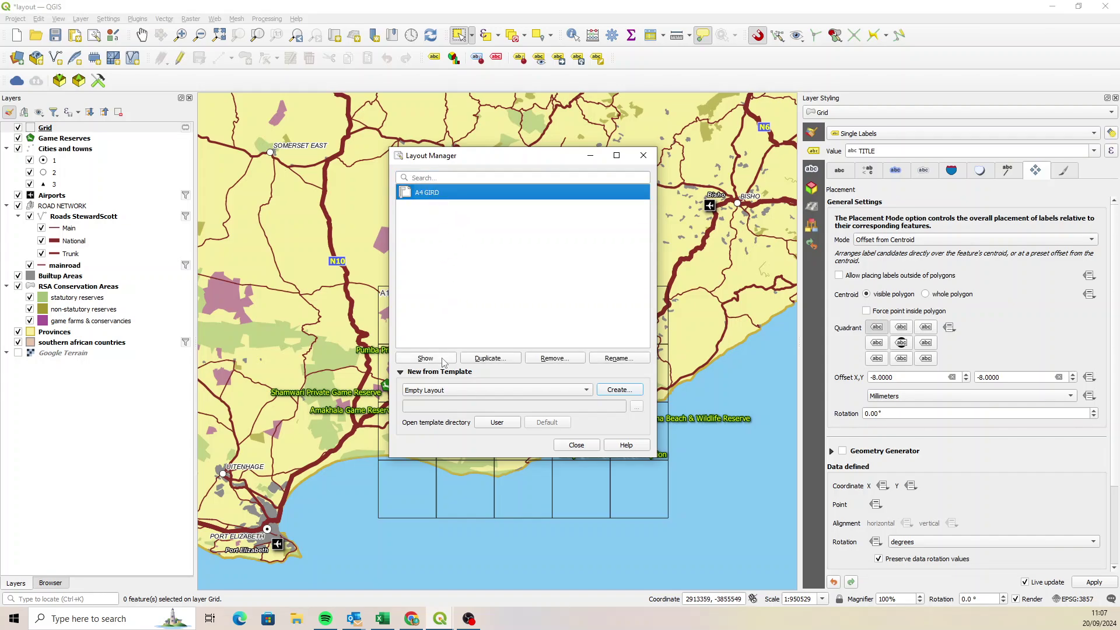
{"action": "left_click", "coordinate": [425, 358]}
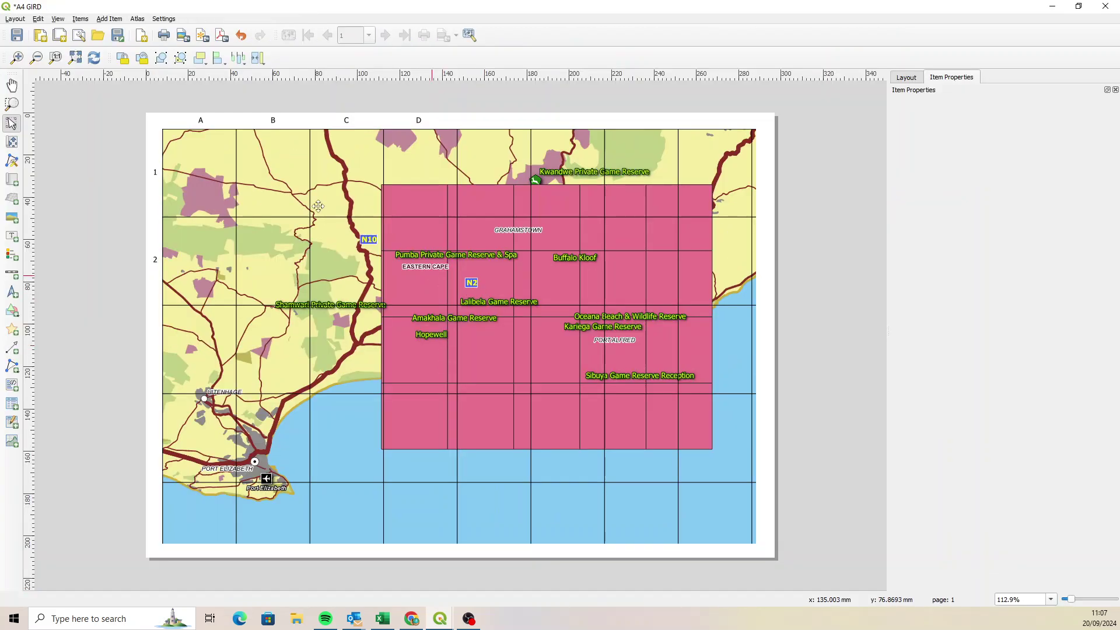
Step: Remove Grid 1 from Map 1, nudge the map left, and marquee-select the margin labels
{"action": "left_click", "coordinate": [491, 277]}
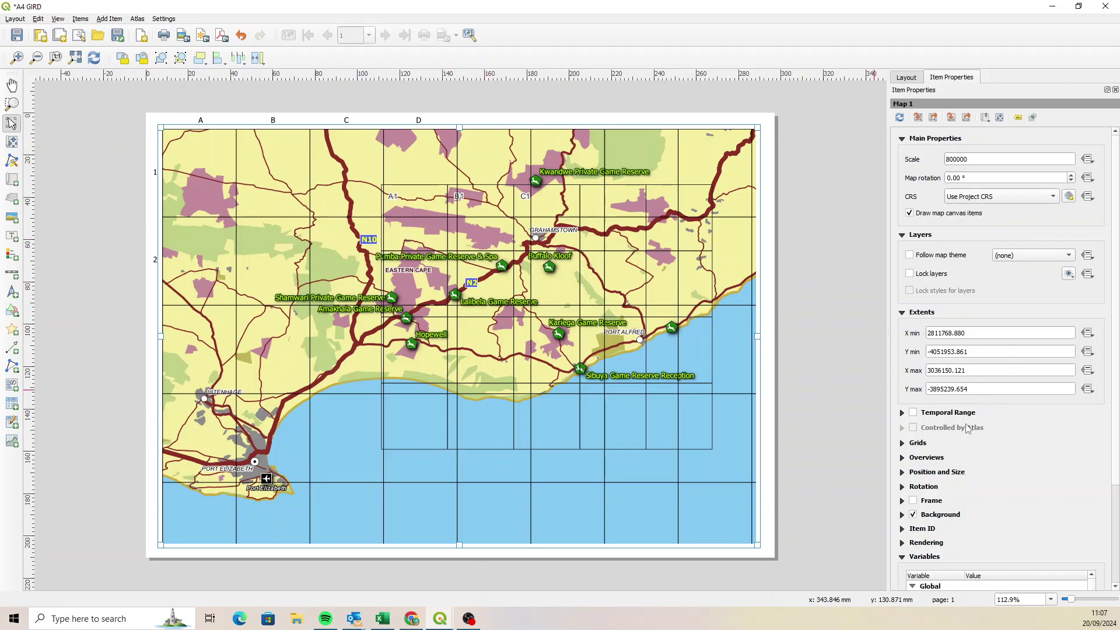
{"action": "left_click", "coordinate": [902, 444]}
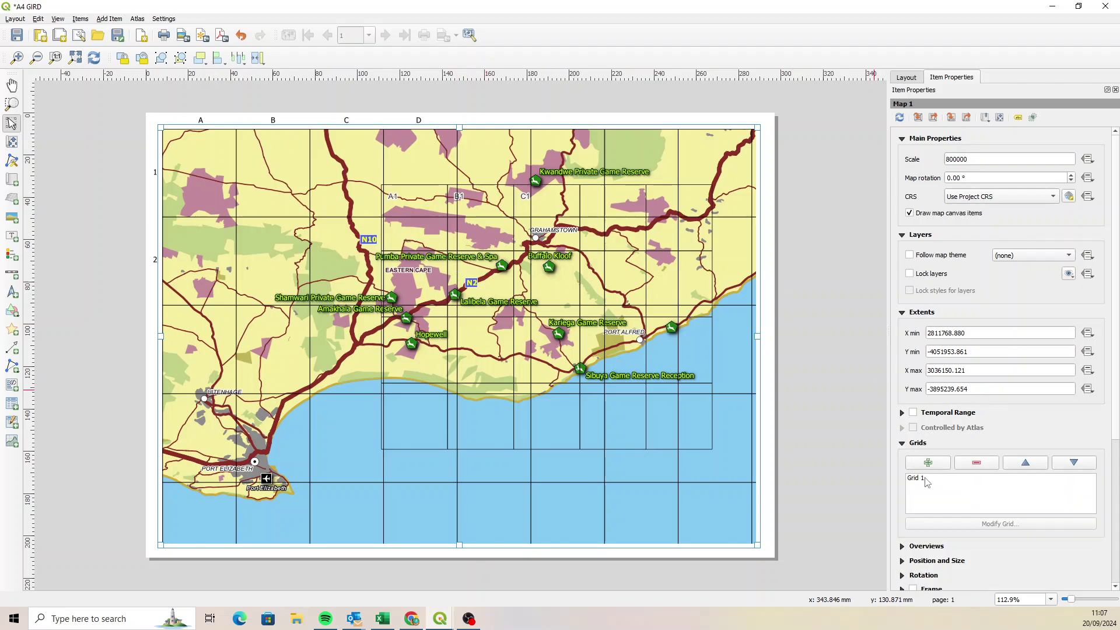
{"action": "left_click", "coordinate": [928, 480]}
{"action": "left_click", "coordinate": [976, 462]}
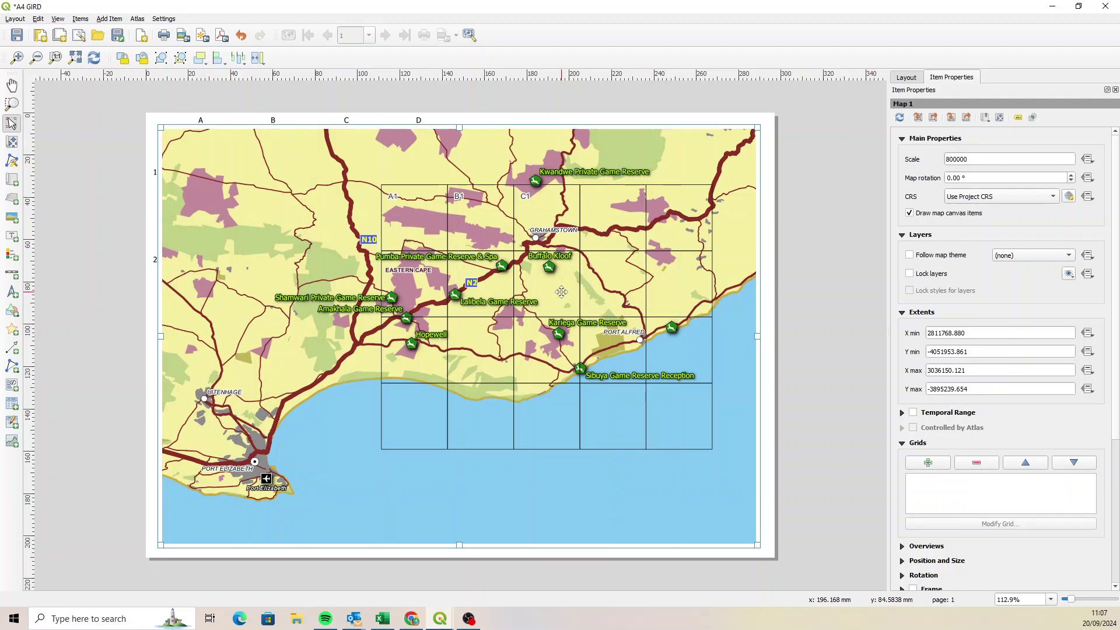
{"action": "mouse_move", "coordinate": [504, 269]}
{"action": "left_mouse_down"}
{"action": "mouse_move", "coordinate": [416, 260]}
{"action": "mouse_move", "coordinate": [500, 265]}
{"action": "left_mouse_up"}
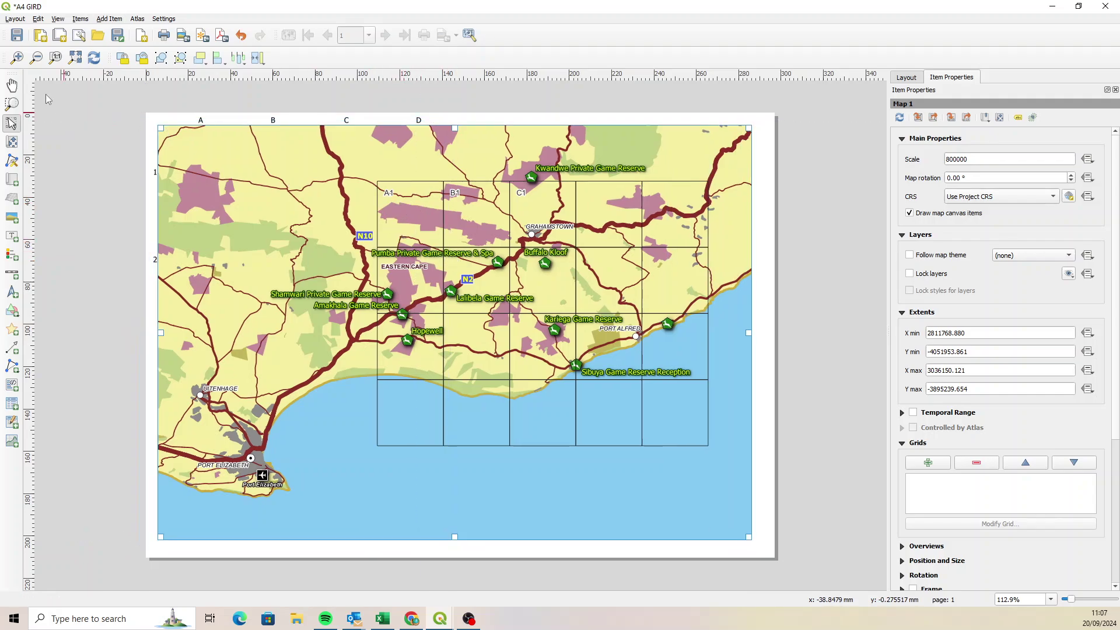
{"action": "left_click_drag", "start_coordinate": [109, 113], "coordinate": [189, 316]}
Step: Undo the accidental map deletion and delete the row labels 1 and 2
{"action": "key", "text": "Delete"}
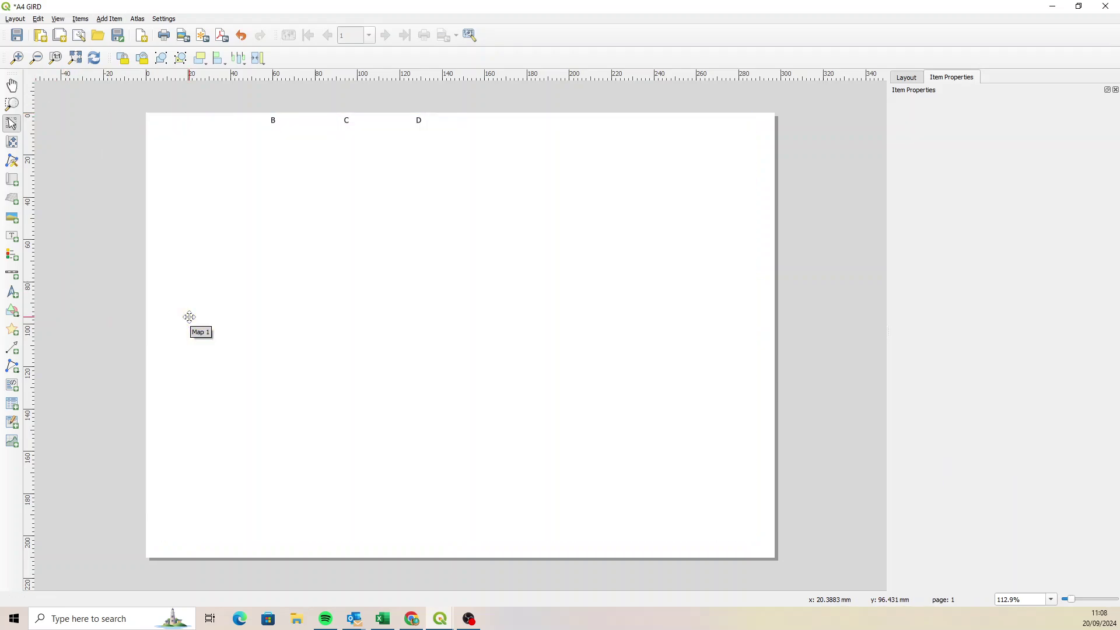
{"action": "key", "text": "ctrl+z"}
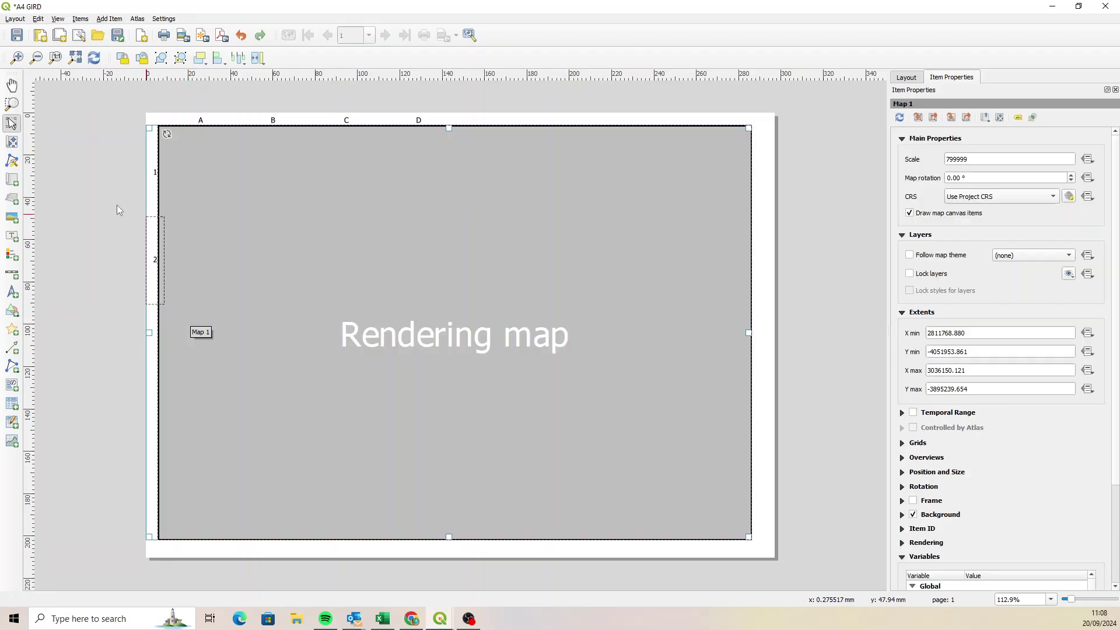
{"action": "left_click", "coordinate": [135, 166]}
{"action": "left_click", "coordinate": [154, 169]}
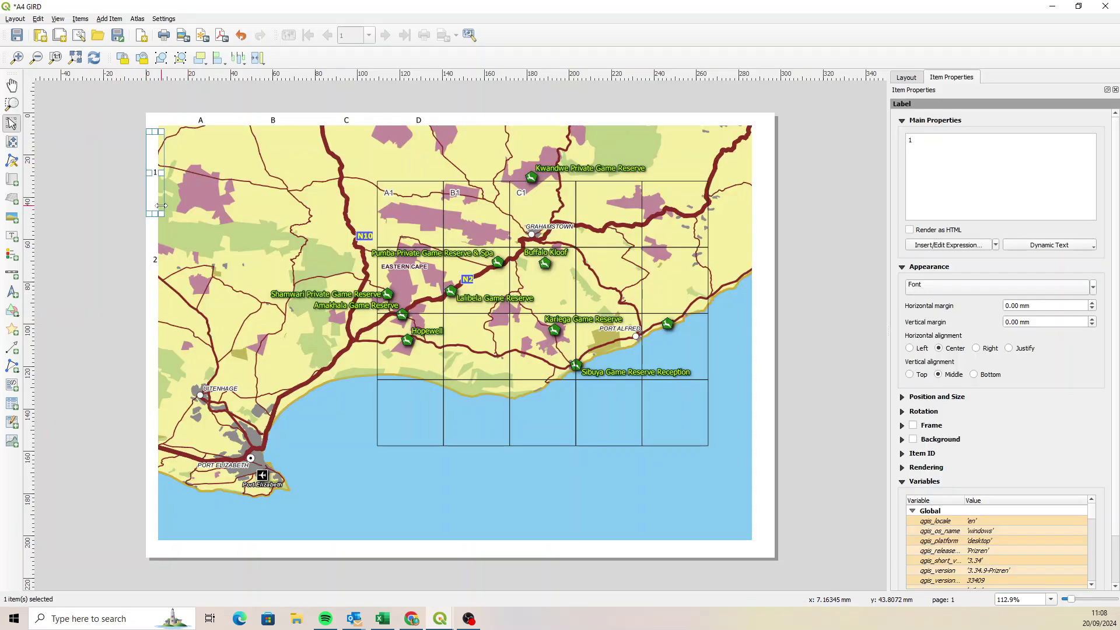
{"action": "key", "text": "Delete"}
{"action": "left_click", "coordinate": [154, 259]}
{"action": "key", "text": "Delete"}
Step: Delete the column labels A, B, C and D above the layout map
{"action": "left_click", "coordinate": [202, 119]}
{"action": "key", "text": "Delete"}
{"action": "left_click", "coordinate": [286, 119]}
{"action": "key", "text": "Delete"}
{"action": "left_click", "coordinate": [327, 119]}
{"action": "key", "text": "Delete"}
{"action": "left_click", "coordinate": [402, 116]}
{"action": "key", "text": "Delete"}
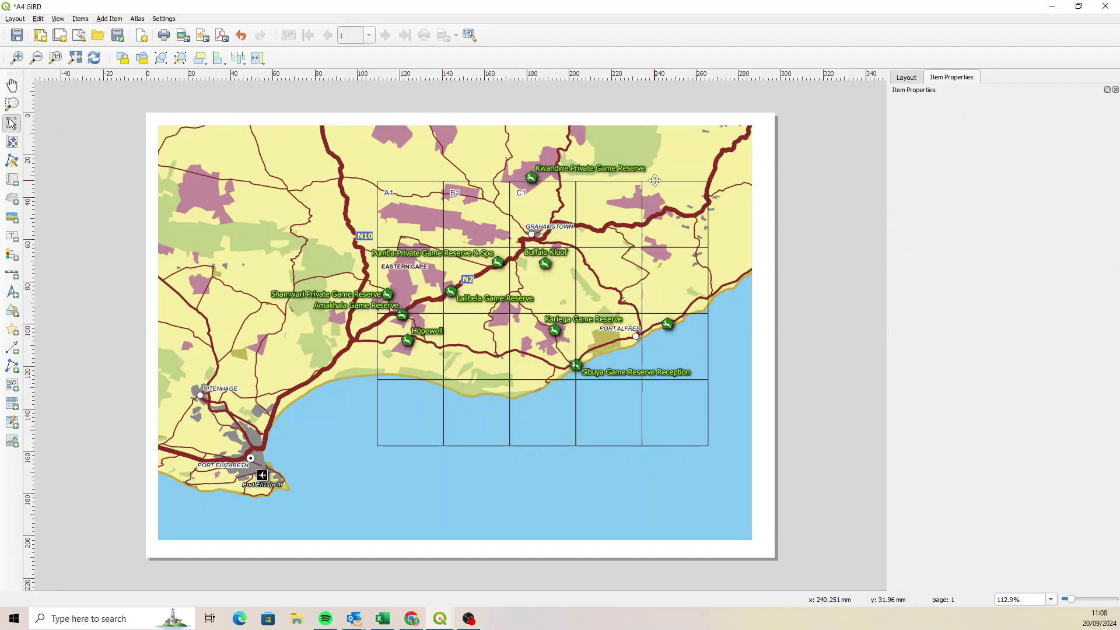